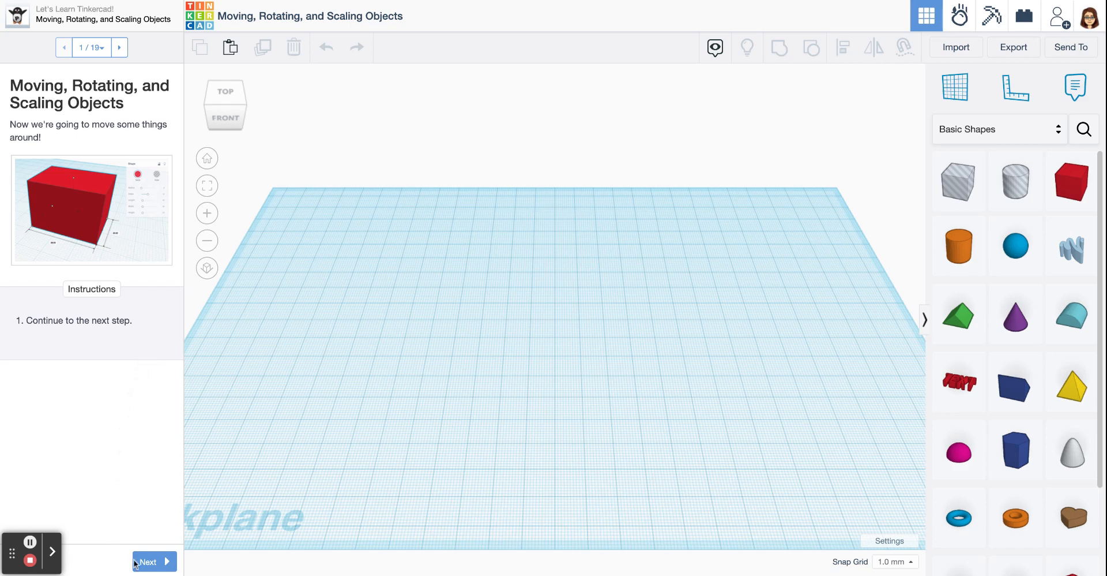
# Step: Advance the lesson to the Placing a Box page and place a red box on the workplane within the orange hint outline
pyautogui.click(148, 563)
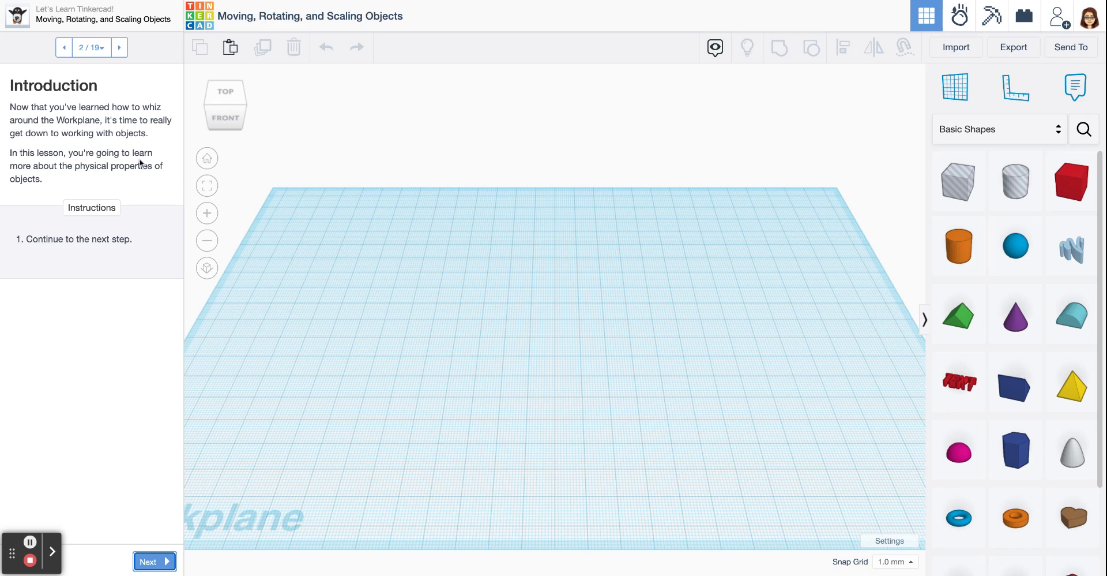
pyautogui.click(149, 561)
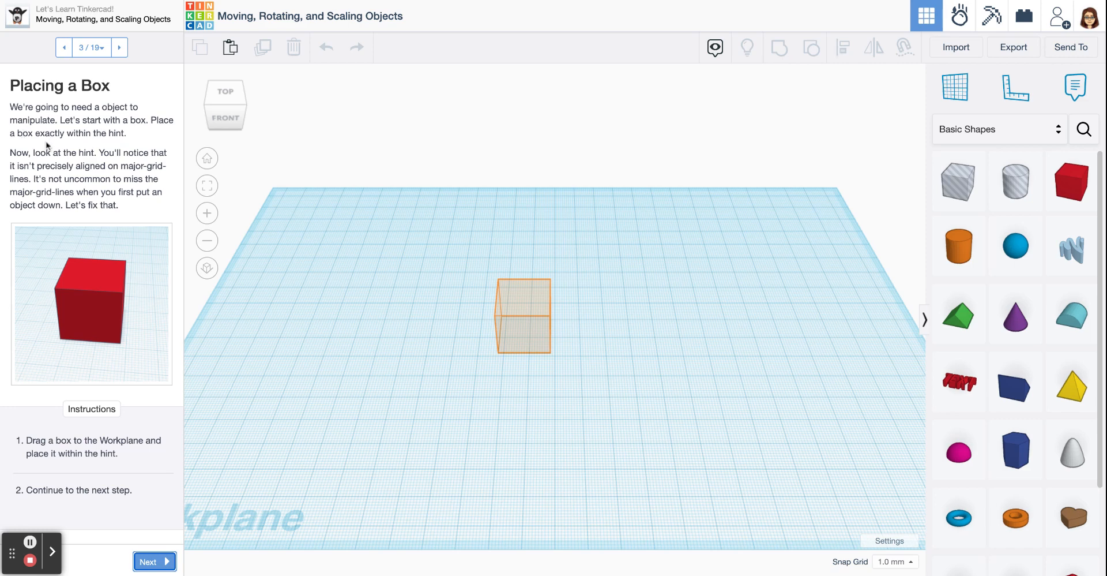
pyautogui.click(1070, 191)
pyautogui.moveTo(1070, 191); pyautogui.dragTo(523, 335)
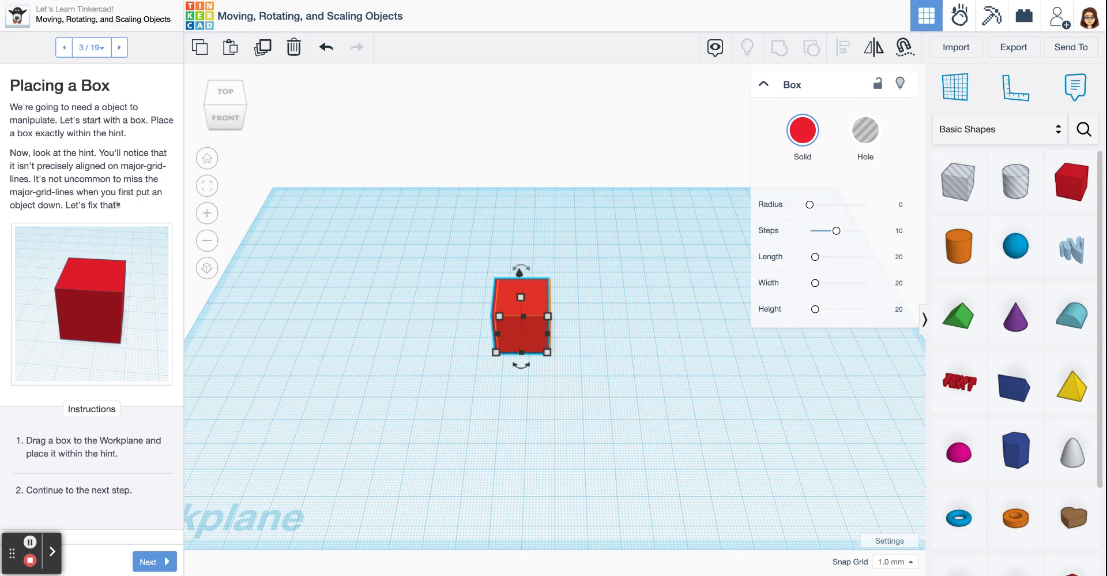
# Step: Check the box's placement against the hint outline up close and continue the lesson to the Nudging page's instructions
pyautogui.click(207, 212)
pyautogui.click(207, 213)
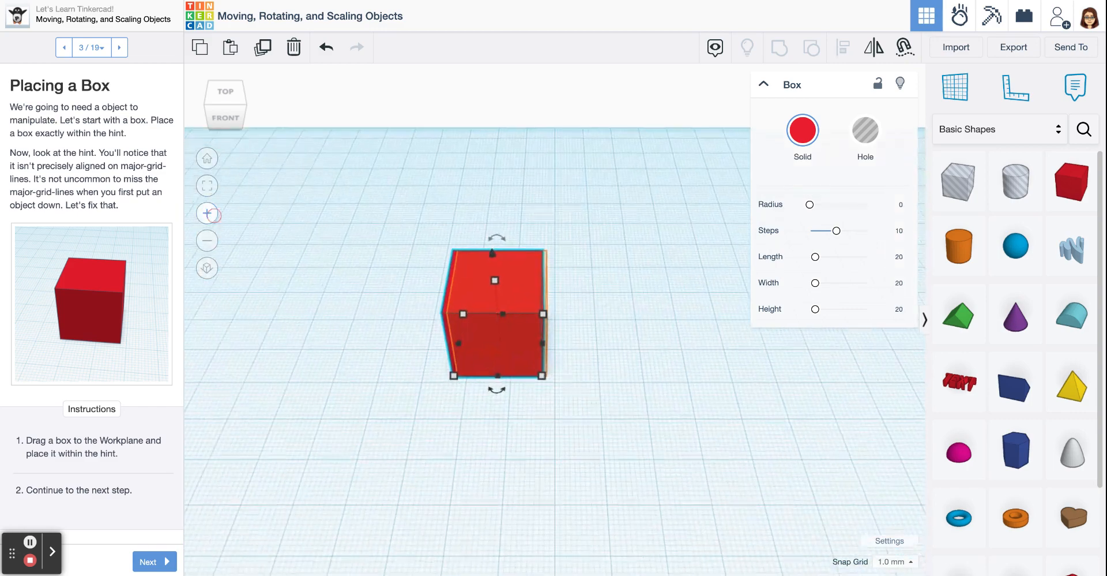
pyautogui.click(214, 215)
pyautogui.click(213, 215)
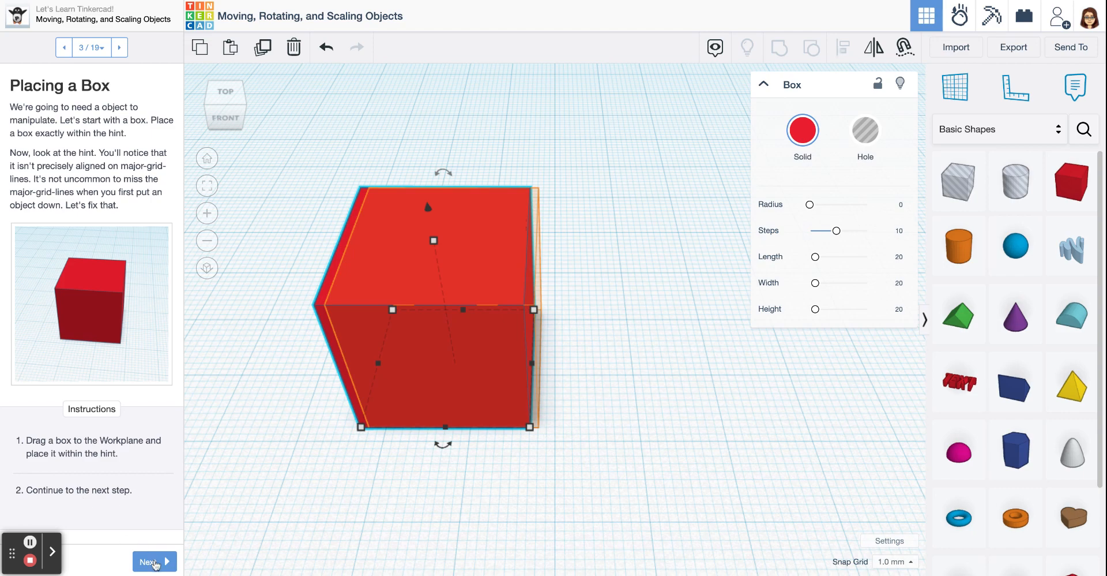
pyautogui.click(151, 562)
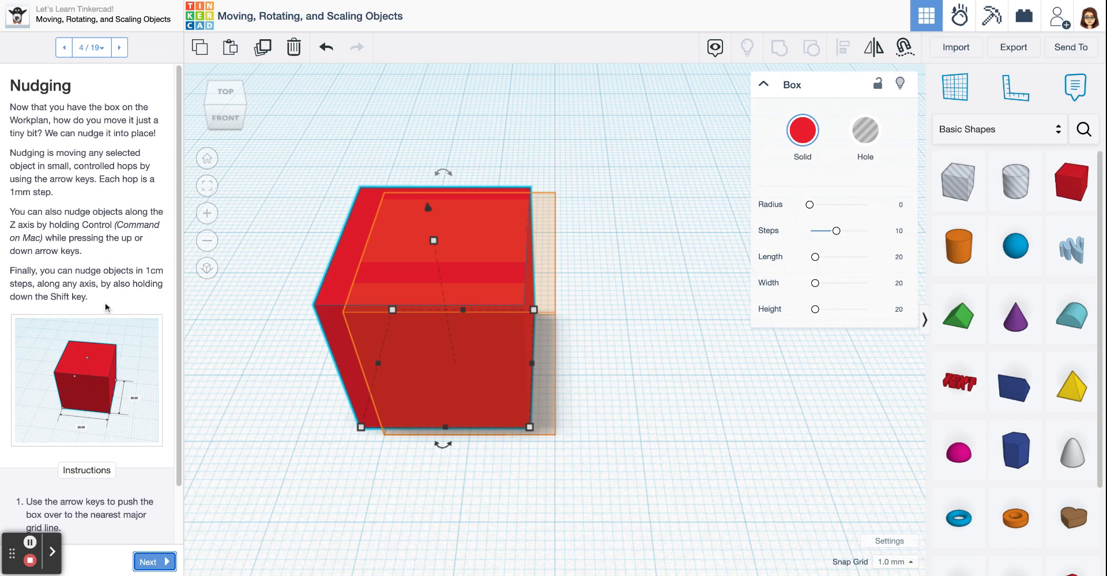
pyautogui.scroll(-3, 144, 375)
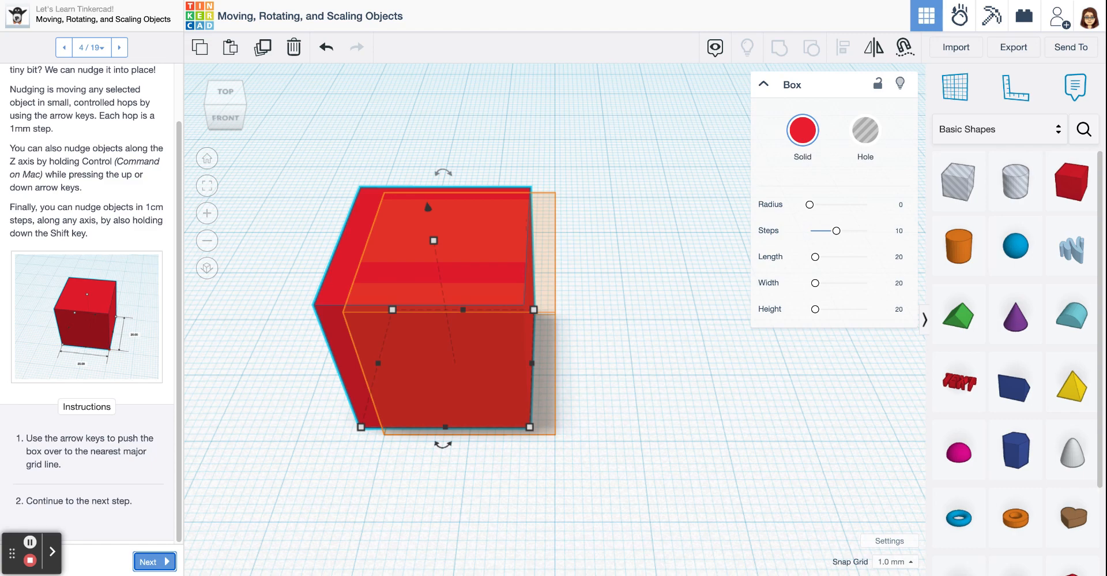
# Step: Nudge the box 8 mm to the right along the workplane in 1 mm hops
pyautogui.press('Right')
pyautogui.press('Right')
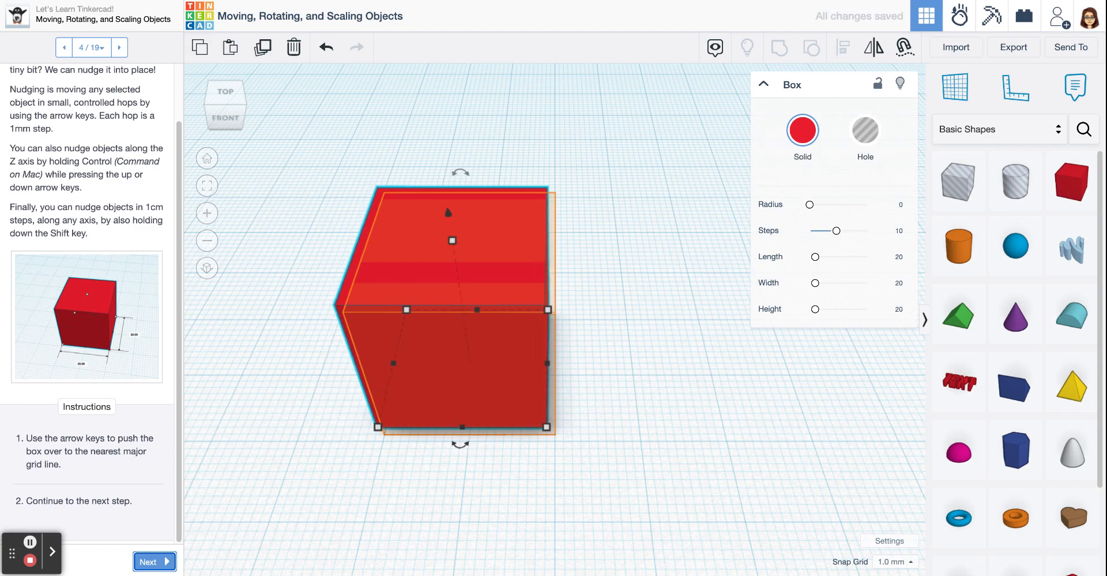
pyautogui.press('Right')
pyautogui.press('Right')
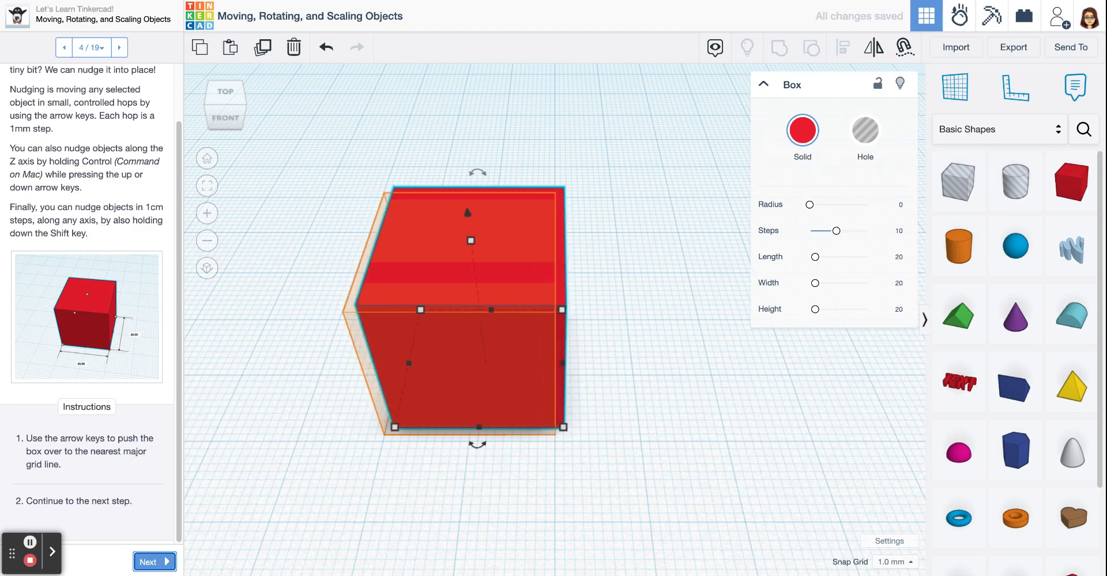
pyautogui.press('Right')
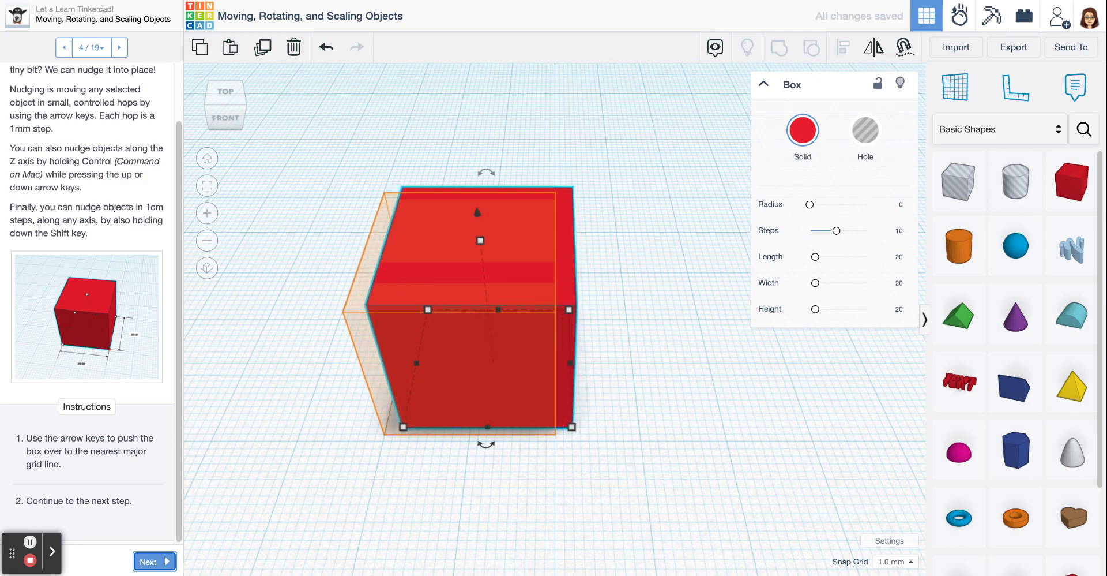
pyautogui.press('Right')
pyautogui.press('Right')
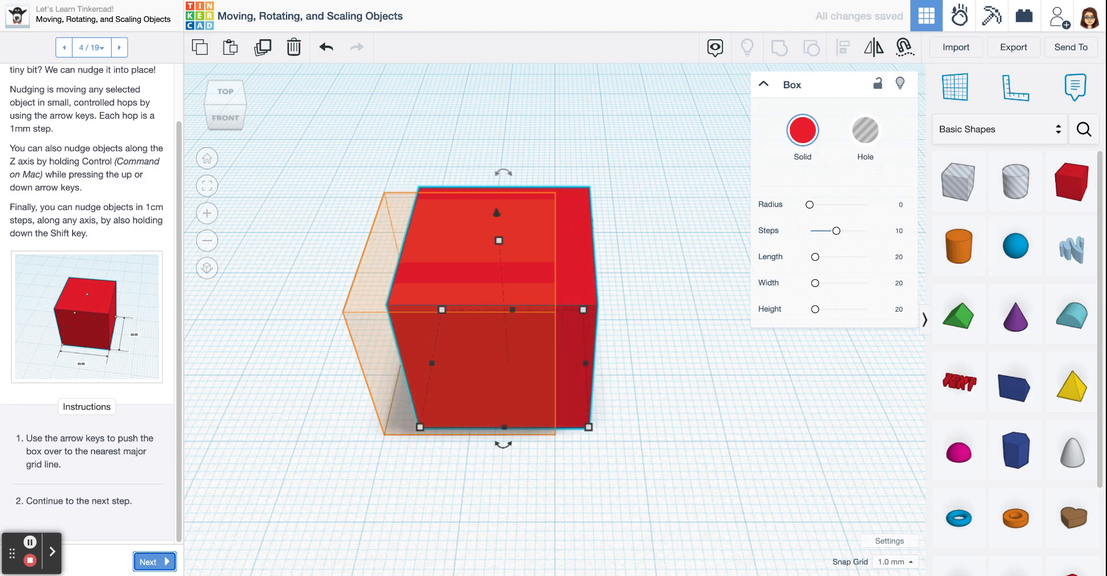
pyautogui.press('Right')
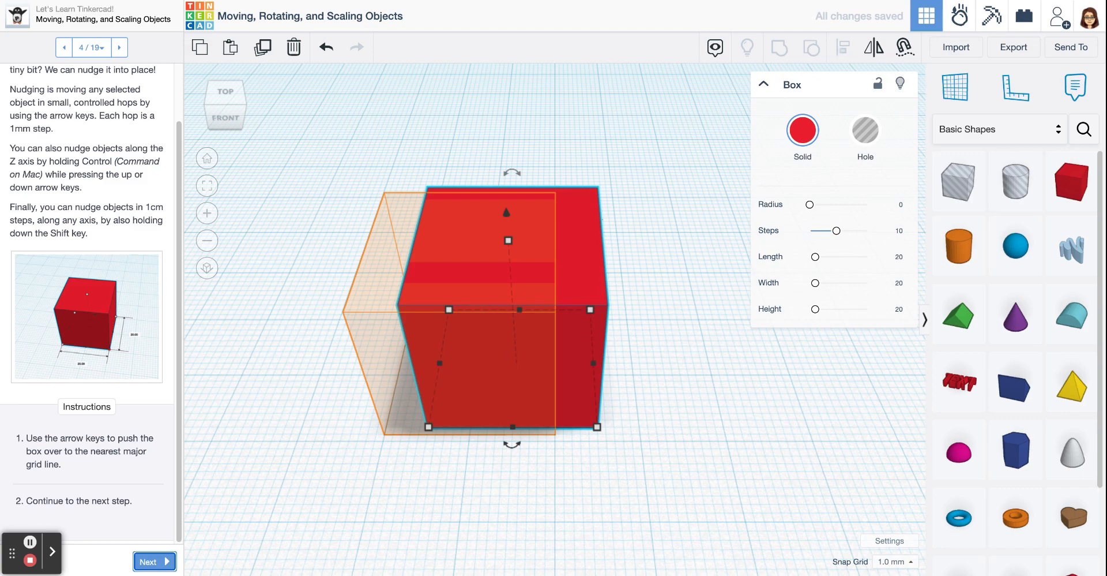
# Step: Nudge the box 5 mm to the left so its sides line up with the hint outline
pyautogui.press('Left')
pyautogui.press('Left')
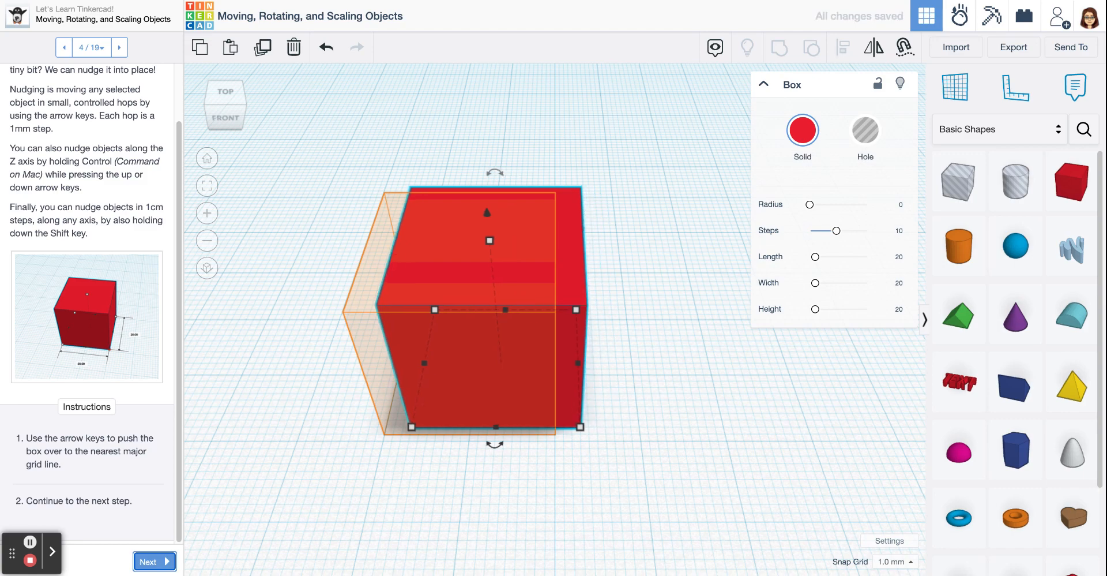
pyautogui.press('Left')
pyautogui.press('Left')
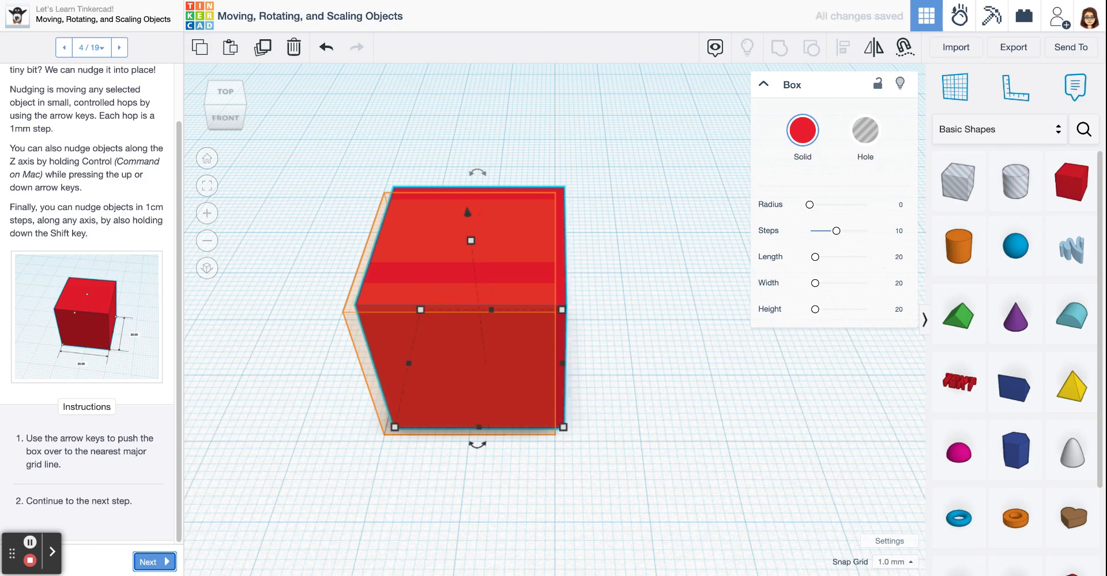
pyautogui.press('Left')
# Step: Nudge the box 4 mm toward the back of the workplane and 5 mm forward to fit the hint outline
pyautogui.press('Up')
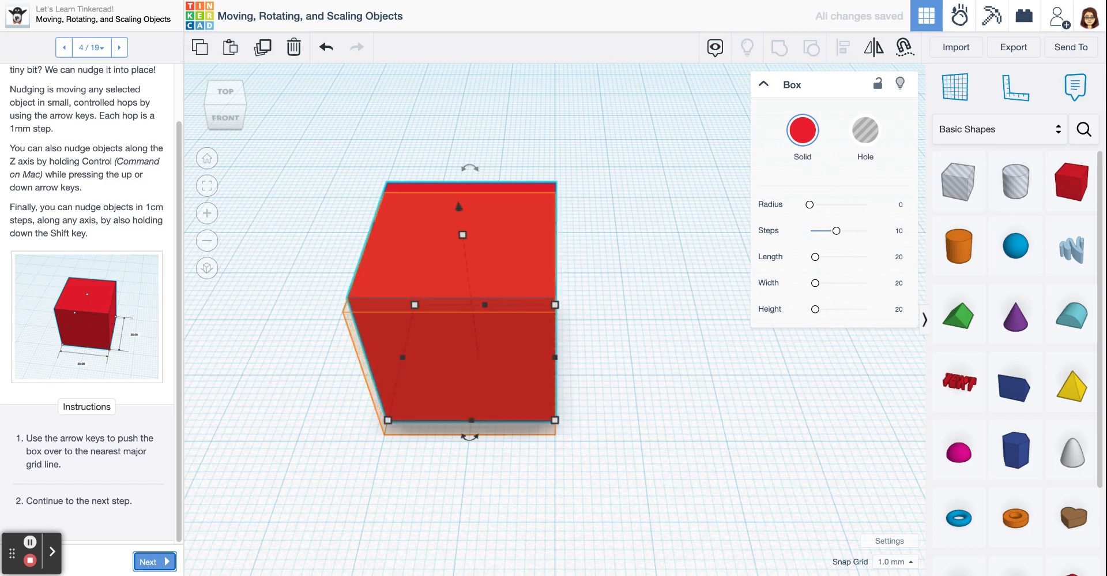
pyautogui.press('Up')
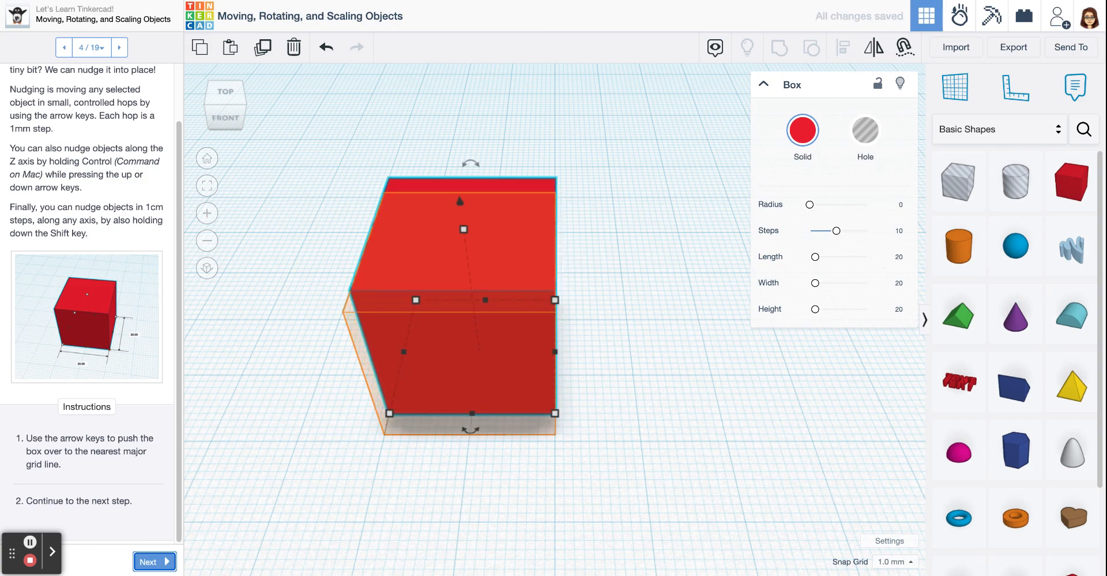
pyautogui.press('Up')
pyautogui.press('Up')
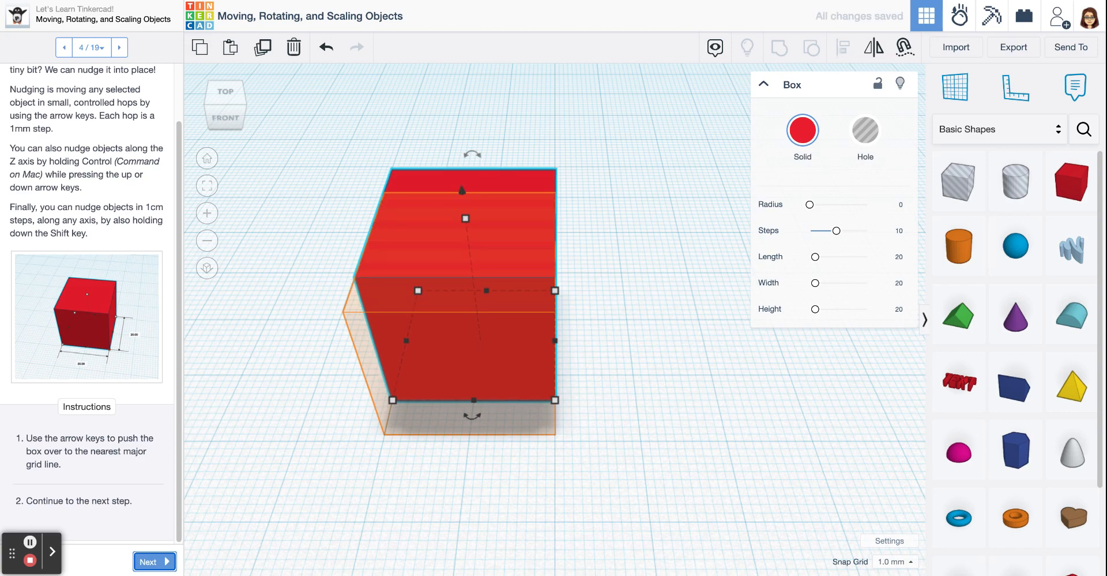
pyautogui.press('Down')
pyautogui.press('Down')
pyautogui.press('Down')
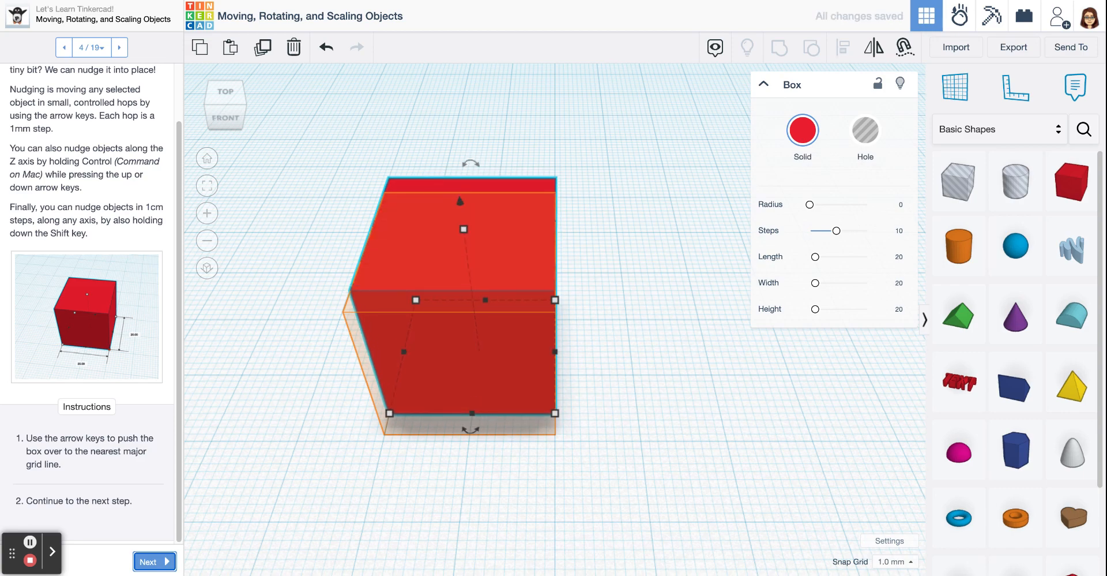
pyautogui.press('Down')
pyautogui.press('Down')
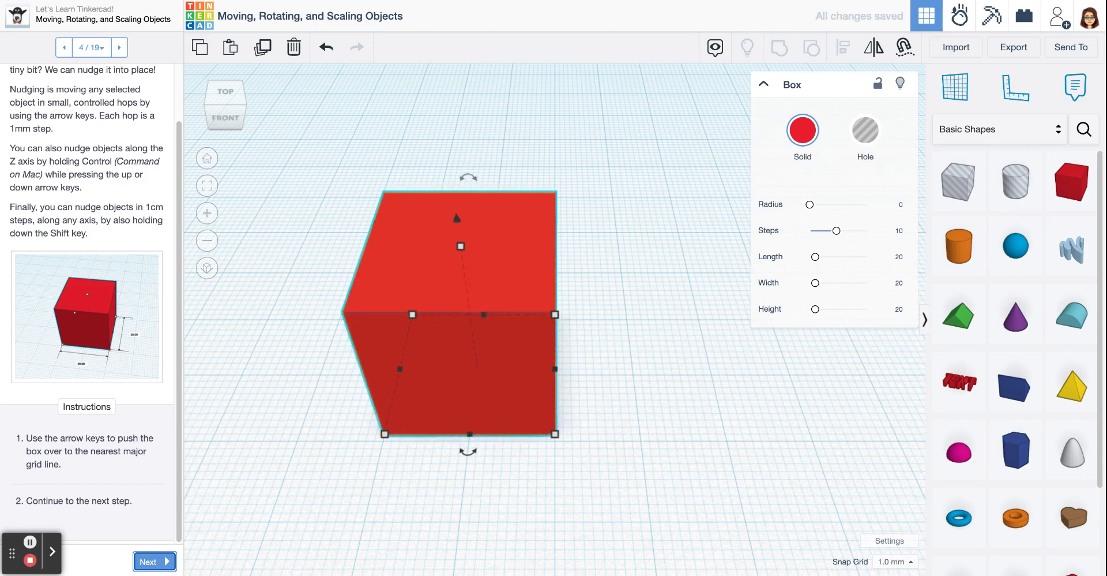
# Step: Raise the box 5 mm along the Z axis in 1 mm hops and lower it 5 mm back onto the workplane
pyautogui.press('Up')
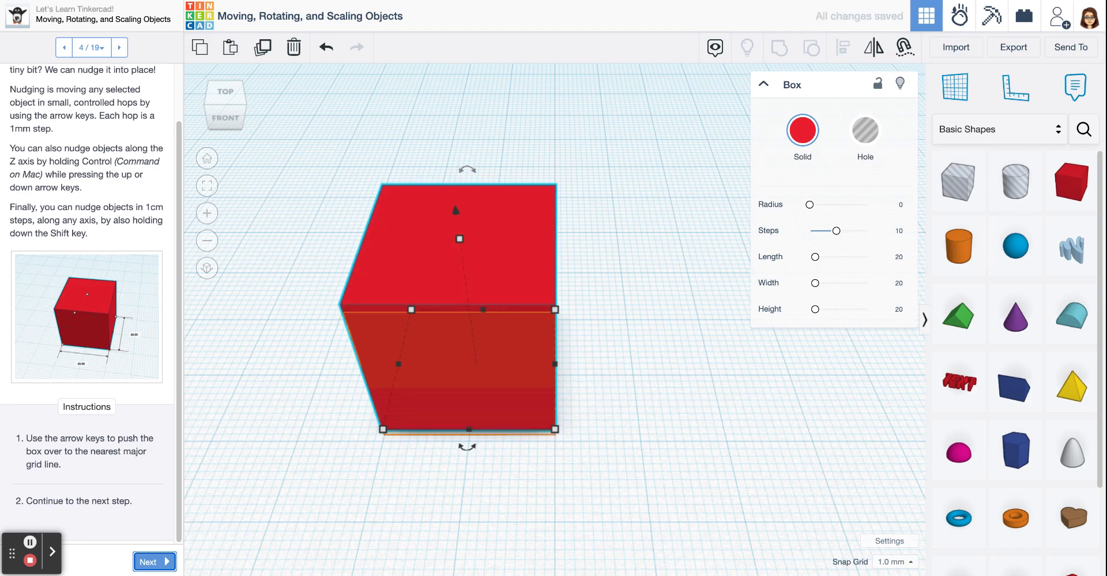
pyautogui.press('Up')
pyautogui.press('Up')
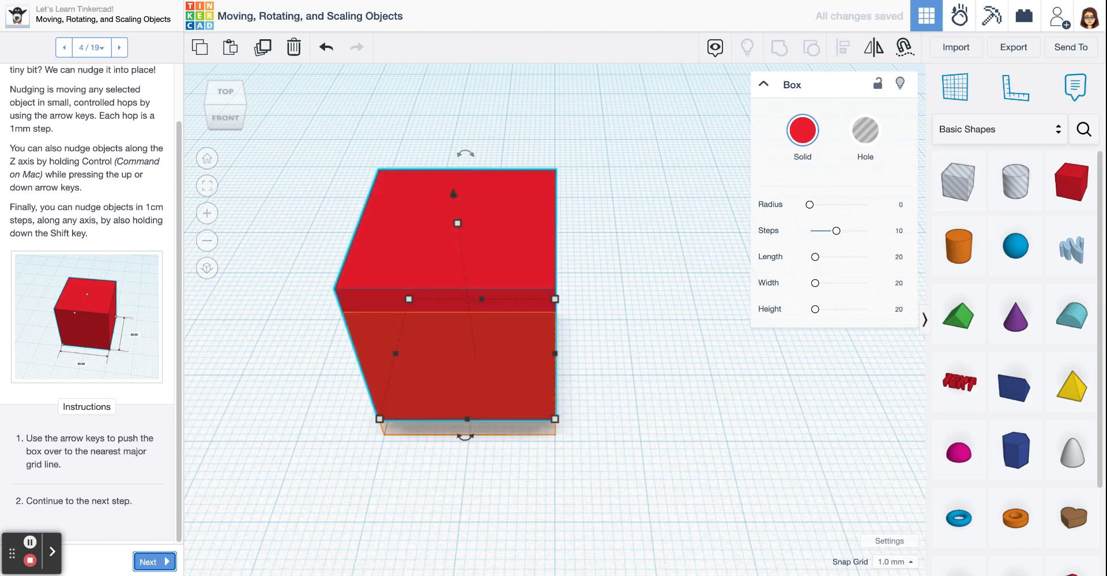
pyautogui.press('Up')
pyautogui.press('Up')
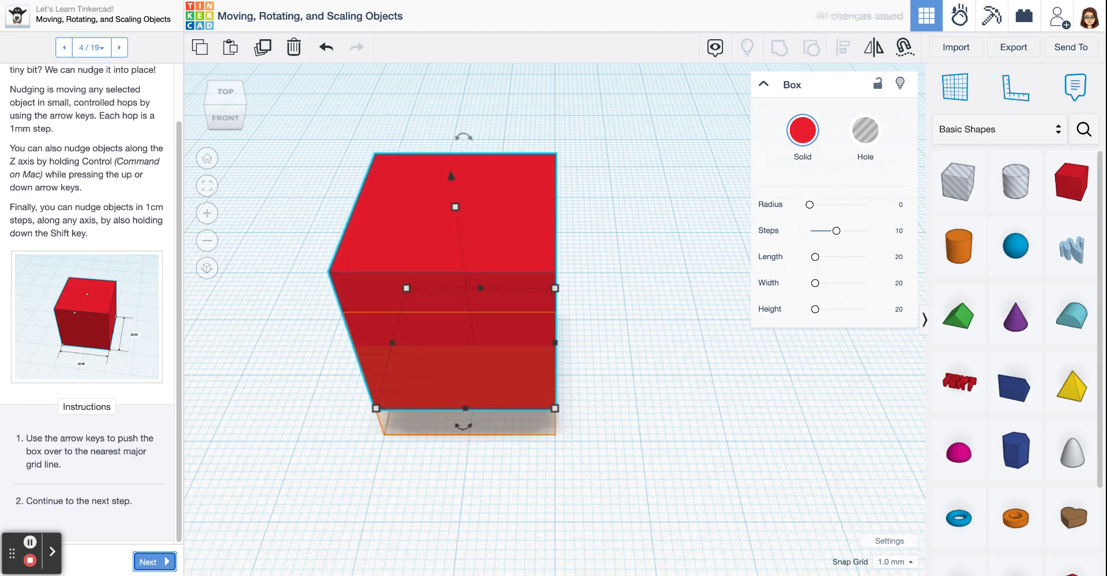
pyautogui.press('Down')
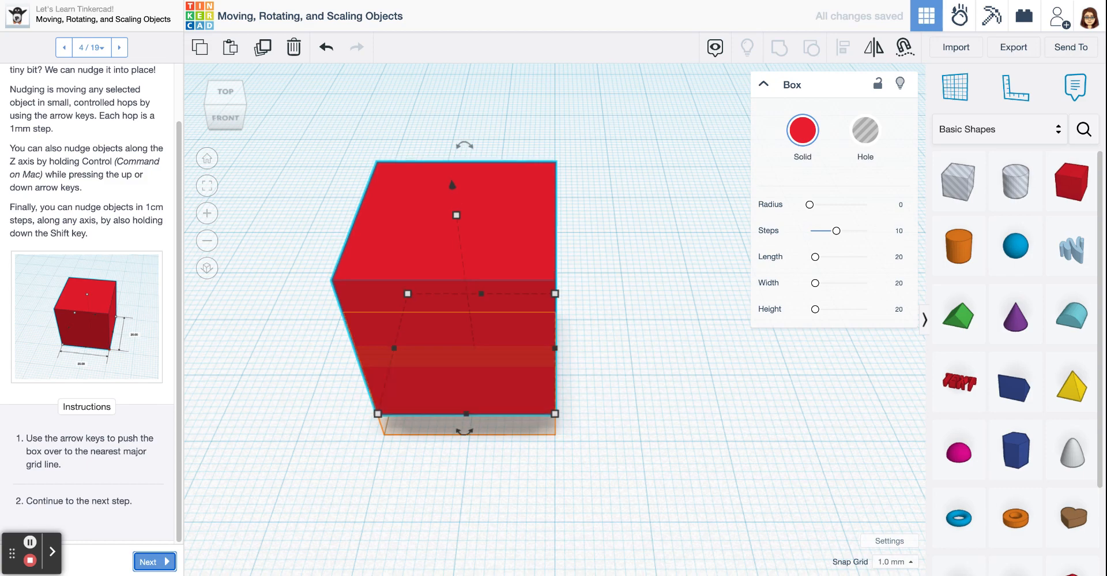
pyautogui.press('Down')
pyautogui.press('Down')
pyautogui.press('Down')
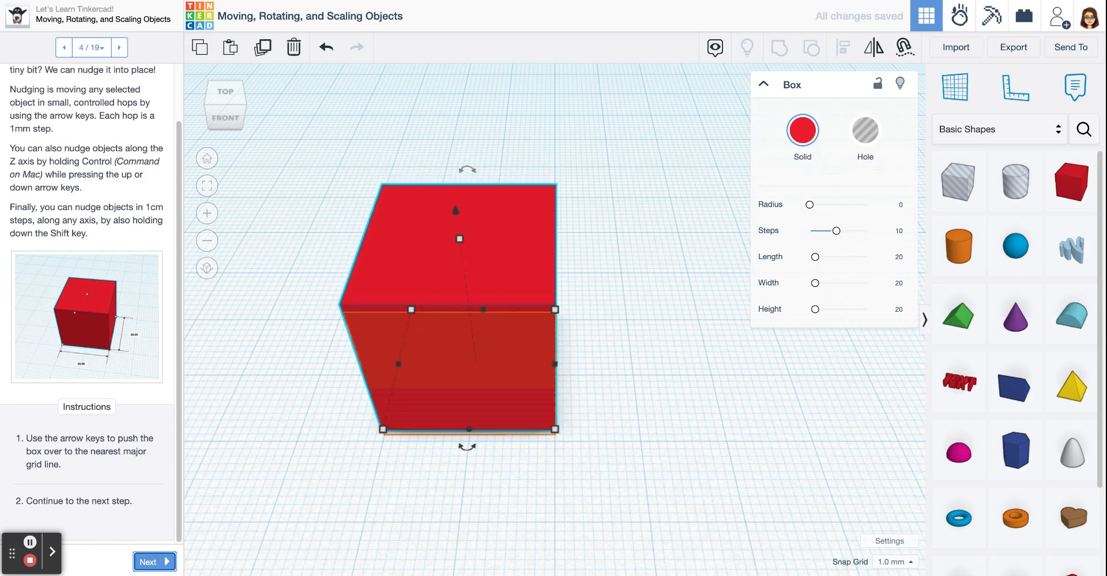
pyautogui.press('Down')
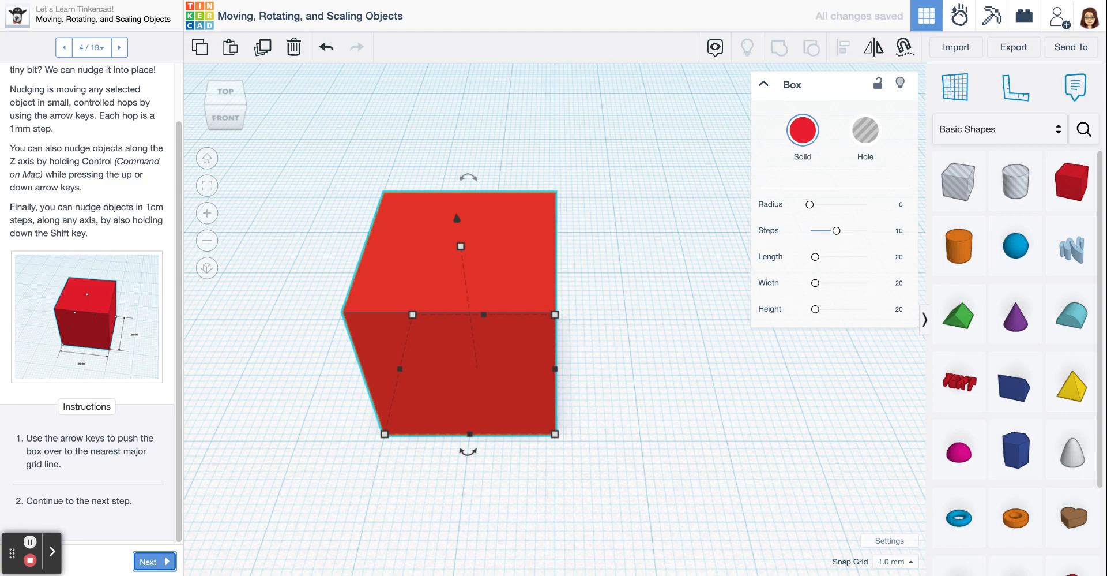
# Step: Try 1 cm nudges of the box sideways, back and forward, and up and down along Z, ending inside the hint outline
pyautogui.hotkey('shift', 'Right')
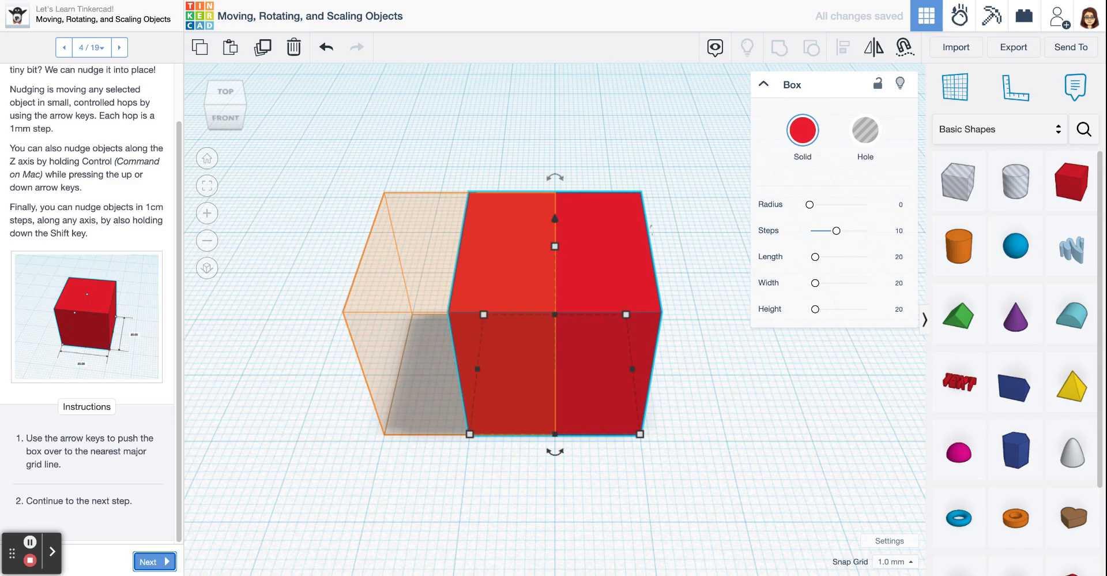
pyautogui.hotkey('shift', 'Left')
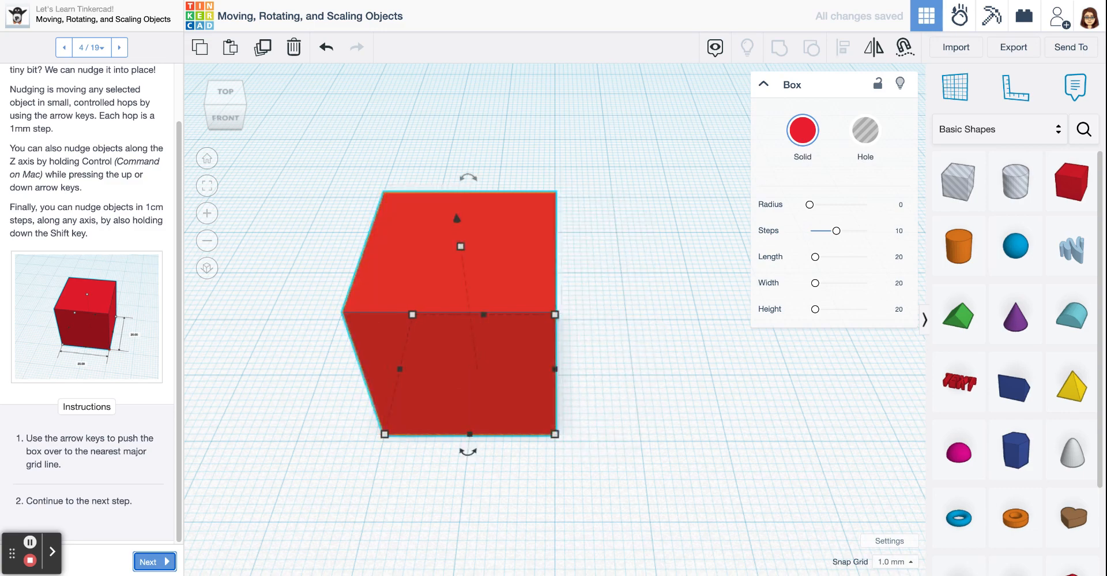
pyautogui.hotkey('shift', 'Left')
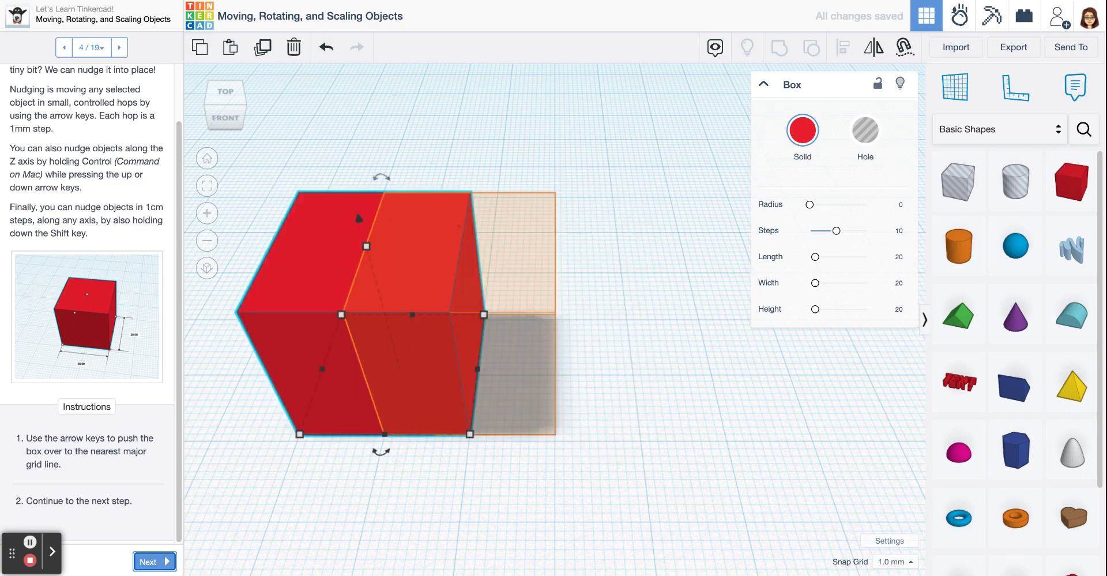
pyautogui.hotkey('shift', 'Up')
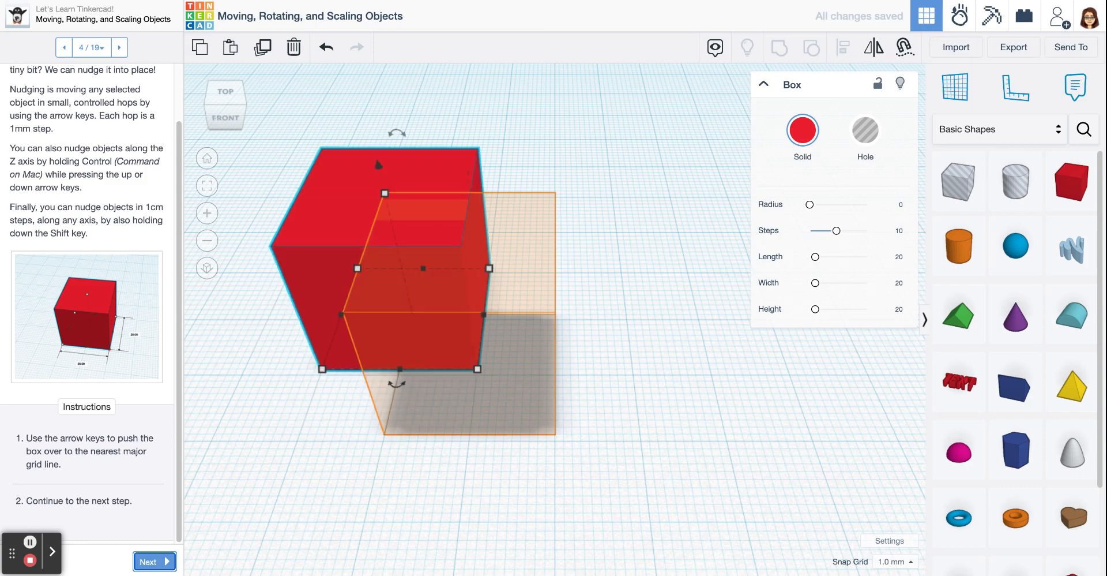
pyautogui.hotkey('shift', 'Down')
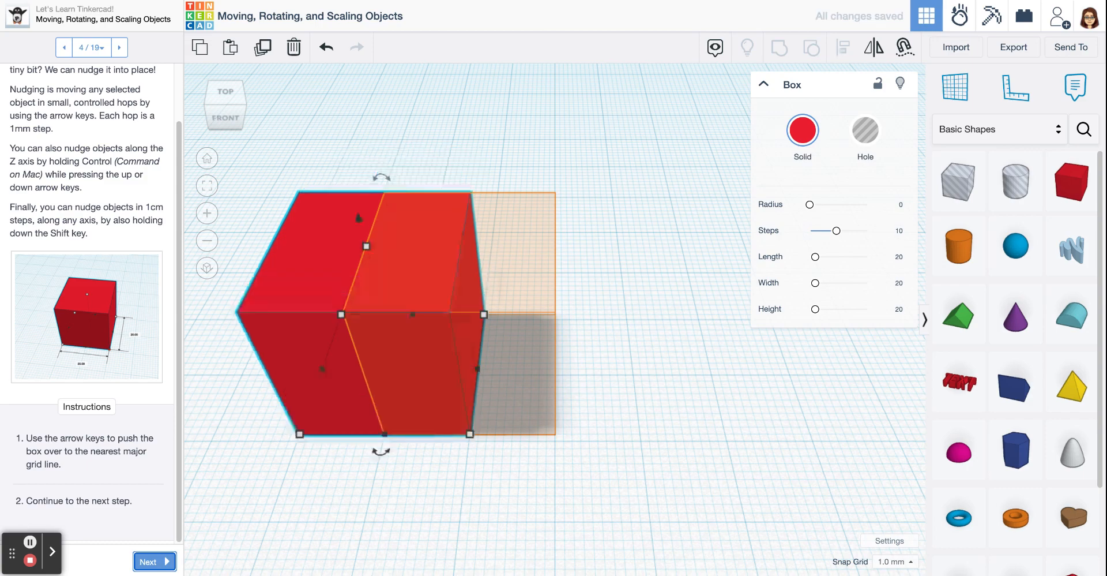
pyautogui.hotkey('shift', 'Right')
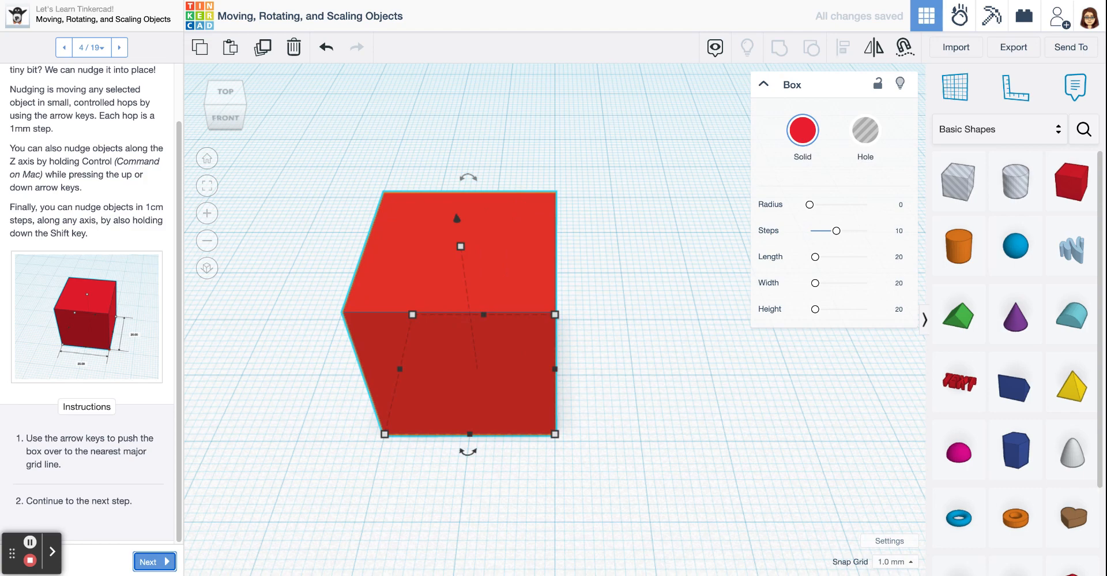
pyautogui.hotkey('ctrl', 'shift', 'Up')
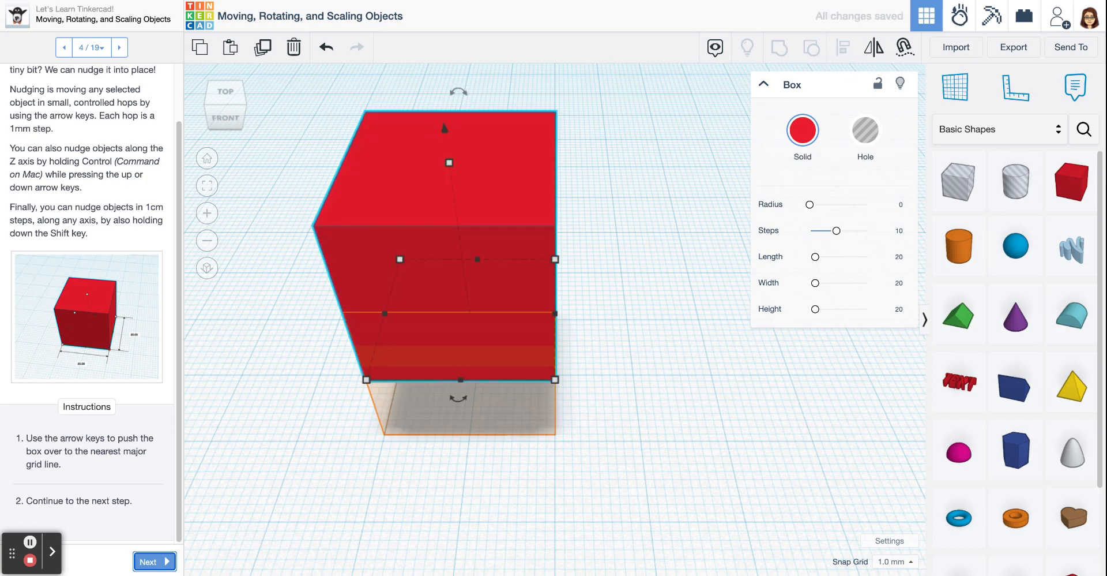
pyautogui.press('shift+super+Down')
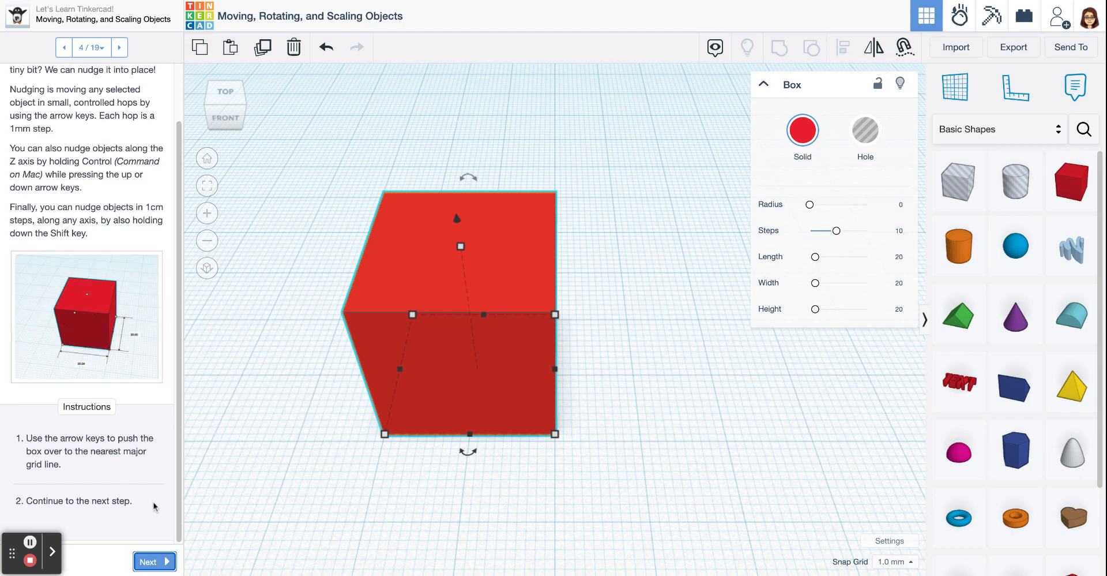
# Step: Continue to the Power of Undo lesson step, and undo and redo the last box move twice
pyautogui.click(155, 562)
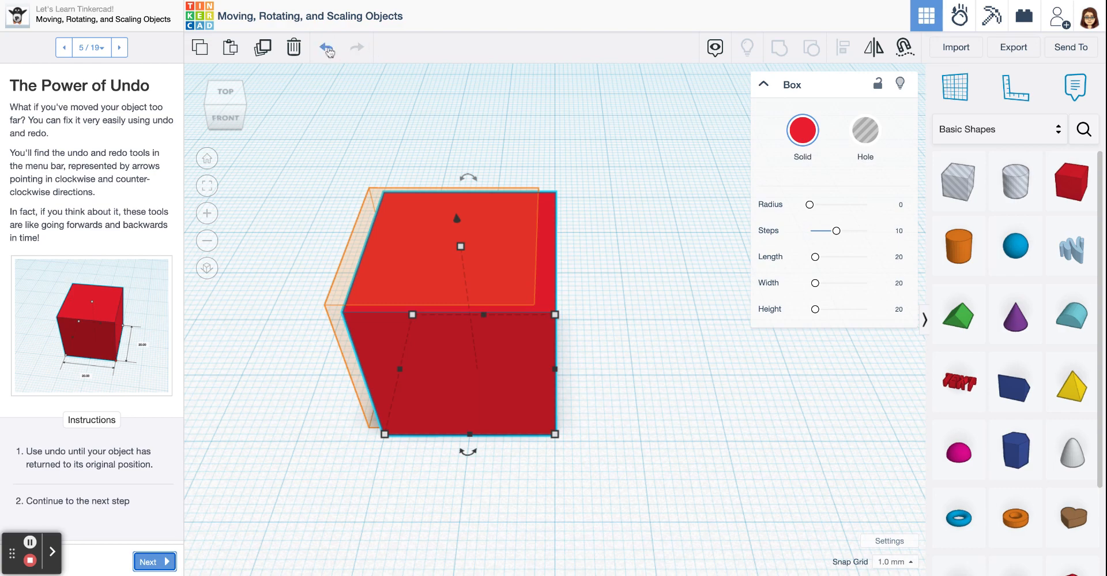
pyautogui.click(327, 50)
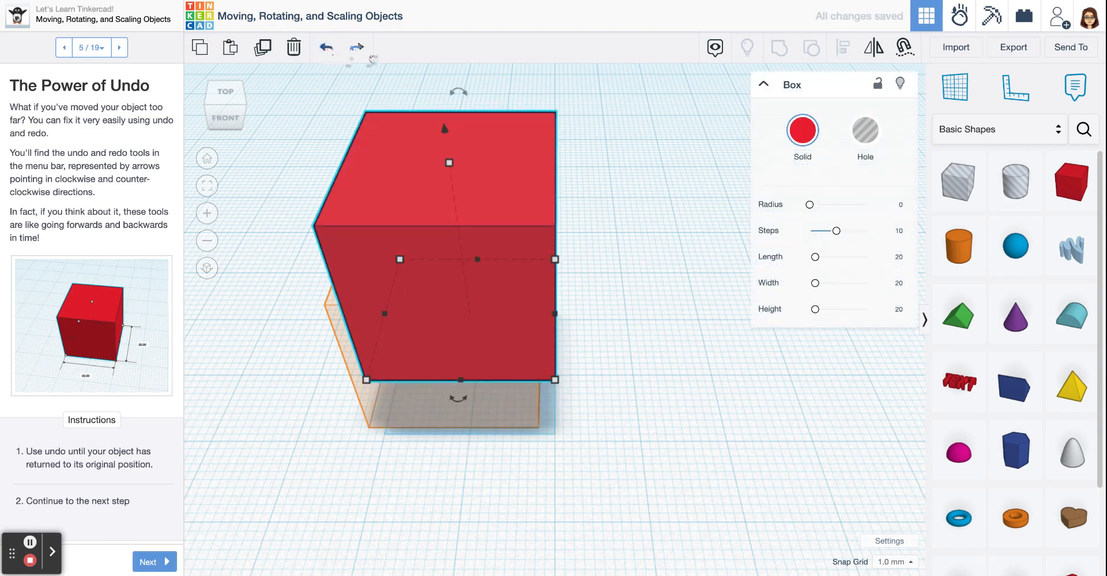
pyautogui.click(359, 49)
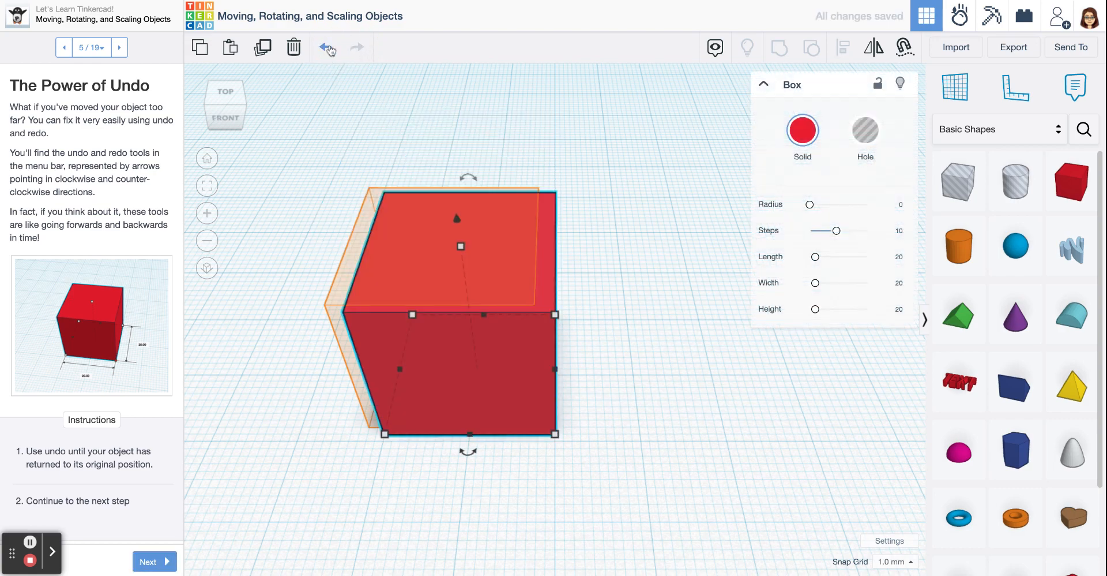
pyautogui.click(327, 49)
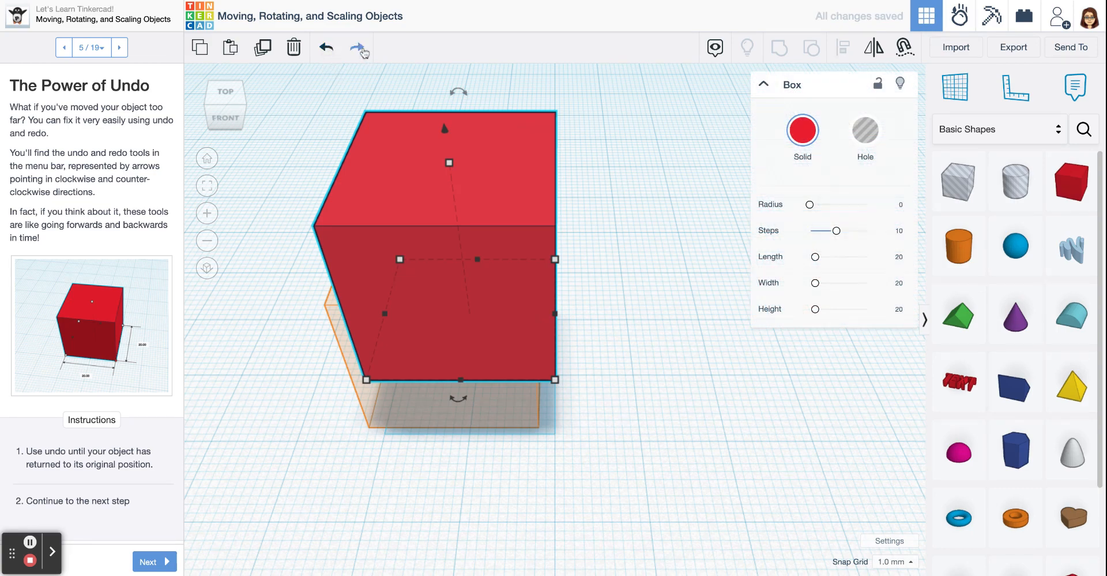
pyautogui.click(360, 49)
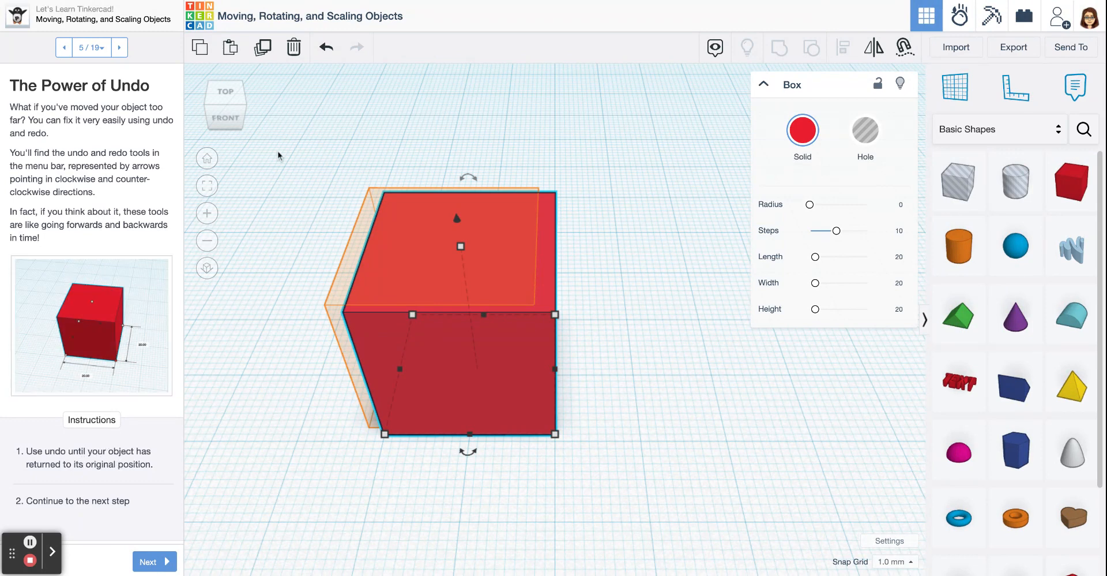
# Step: Undo the box's moves one by one until it is back in its original position inside the hint outline
pyautogui.click(327, 52)
pyautogui.click(327, 52)
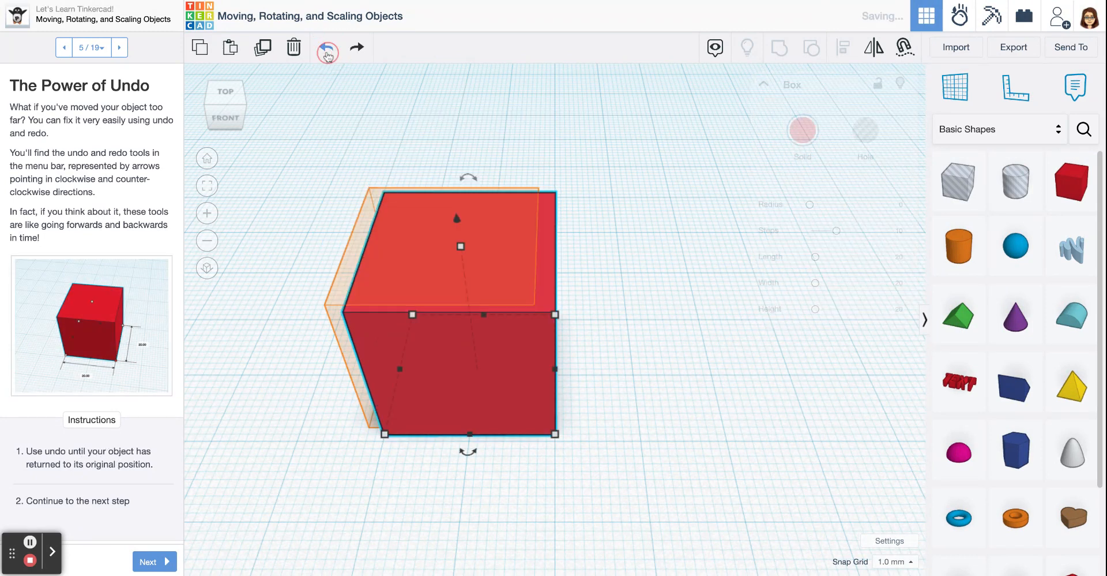
pyautogui.click(327, 52)
pyautogui.click(327, 52)
pyautogui.click(327, 52)
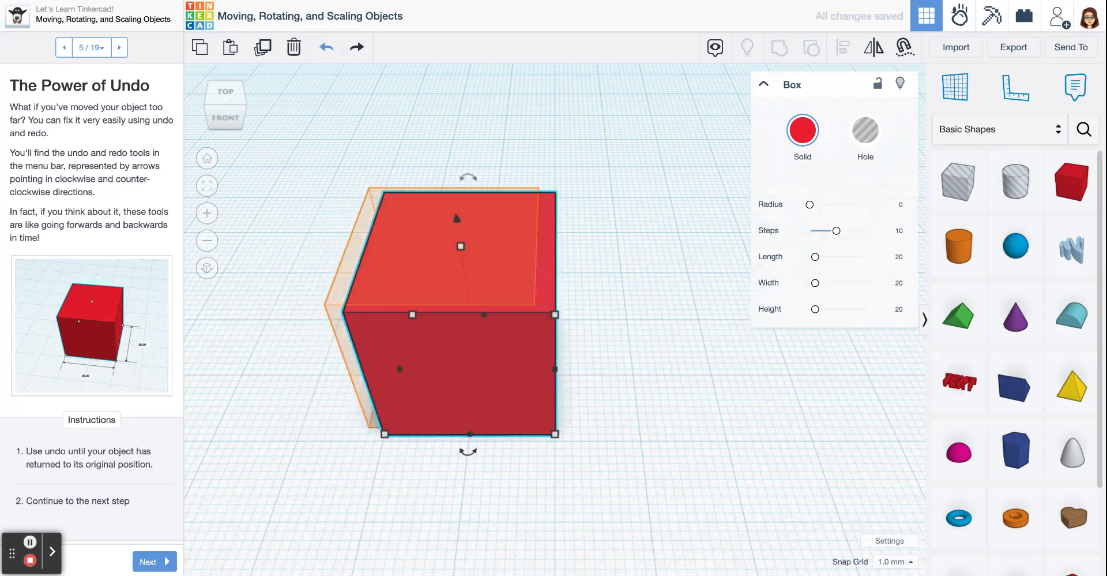
pyautogui.click(327, 52)
pyautogui.click(327, 52)
pyautogui.click(327, 51)
pyautogui.click(327, 51)
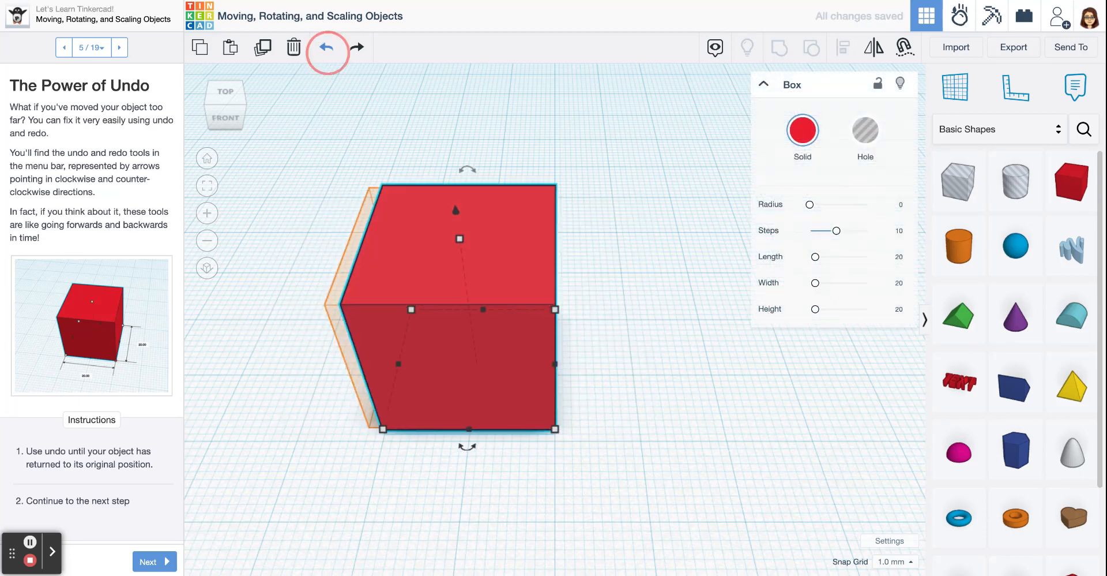
pyautogui.click(327, 50)
pyautogui.click(327, 51)
pyautogui.click(327, 51)
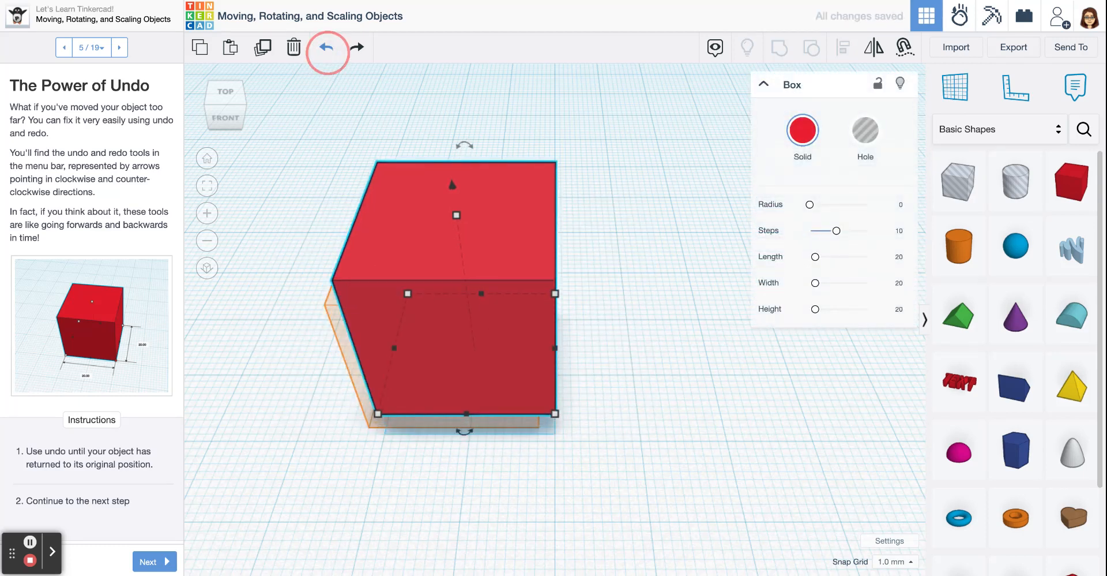
pyautogui.click(327, 51)
pyautogui.click(327, 50)
pyautogui.click(327, 49)
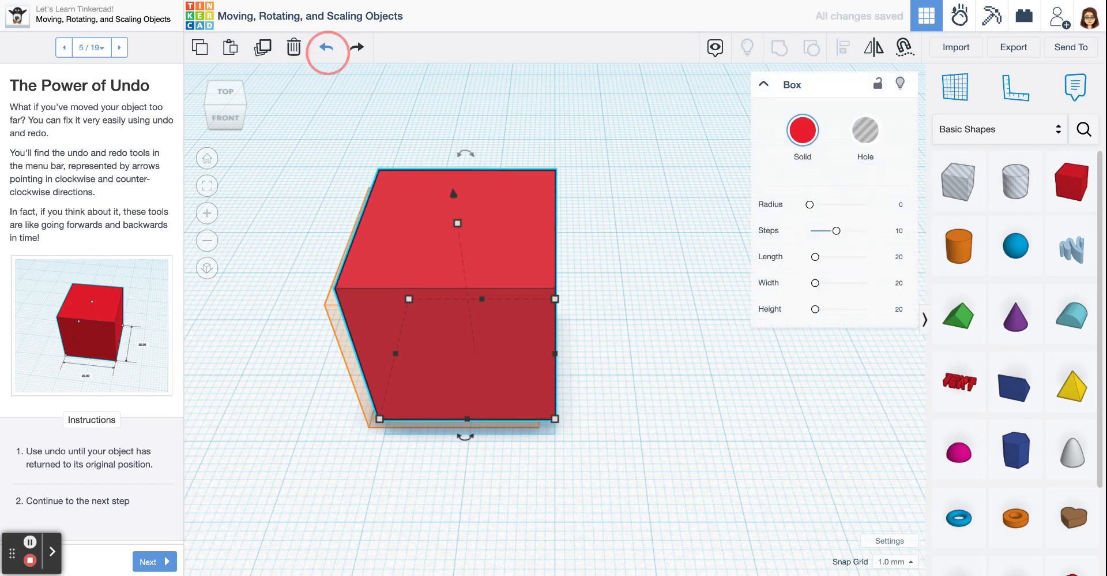
pyautogui.click(327, 48)
pyautogui.click(326, 49)
pyautogui.click(327, 48)
pyautogui.click(327, 48)
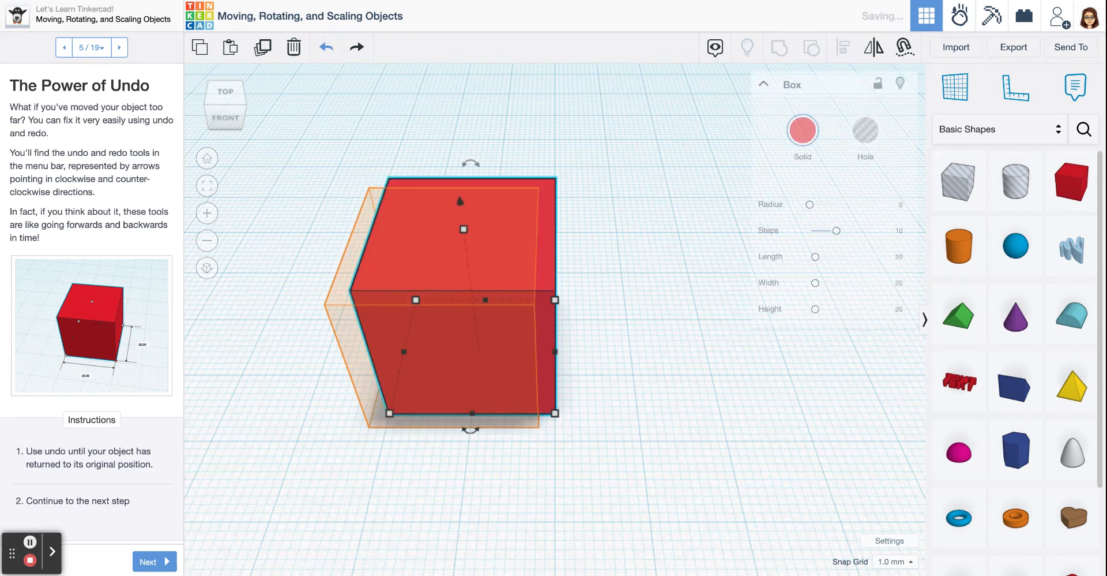
pyautogui.click(327, 49)
pyautogui.click(327, 49)
pyautogui.click(327, 48)
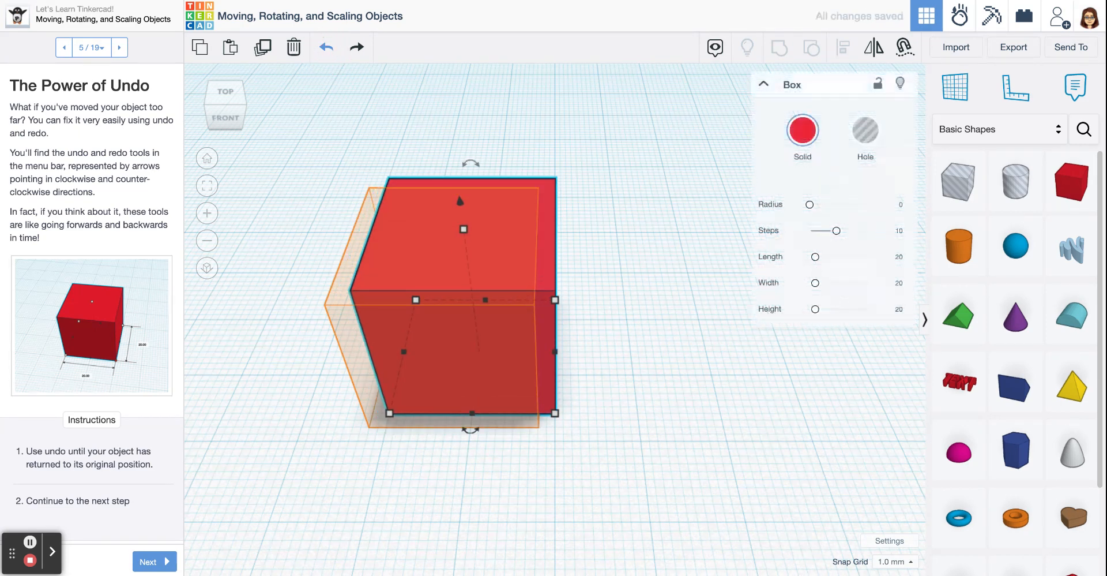
pyautogui.click(327, 48)
pyautogui.click(327, 49)
pyautogui.click(327, 49)
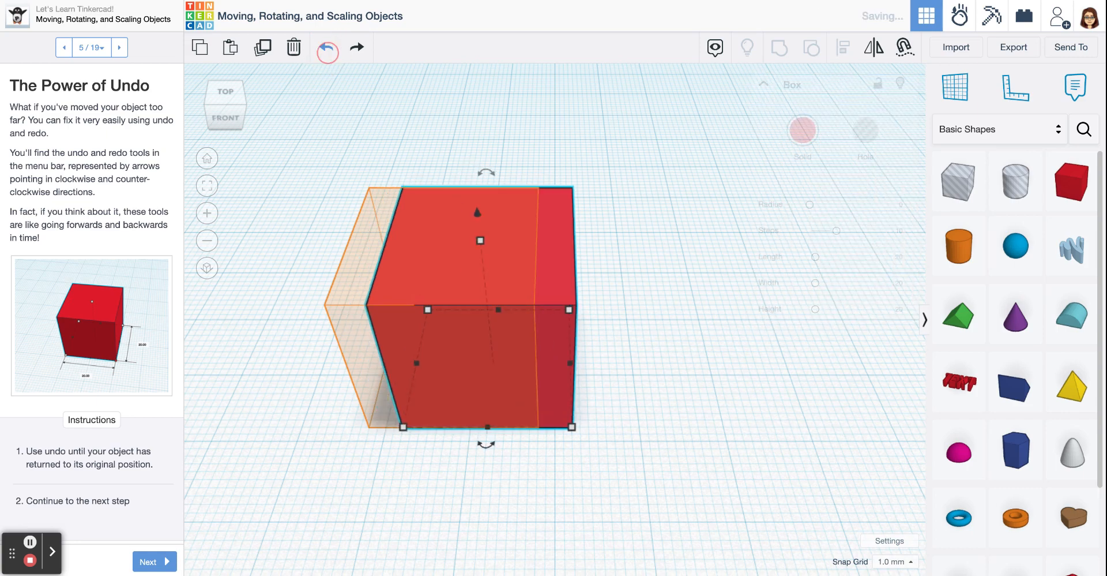
pyautogui.click(327, 49)
pyautogui.click(327, 49)
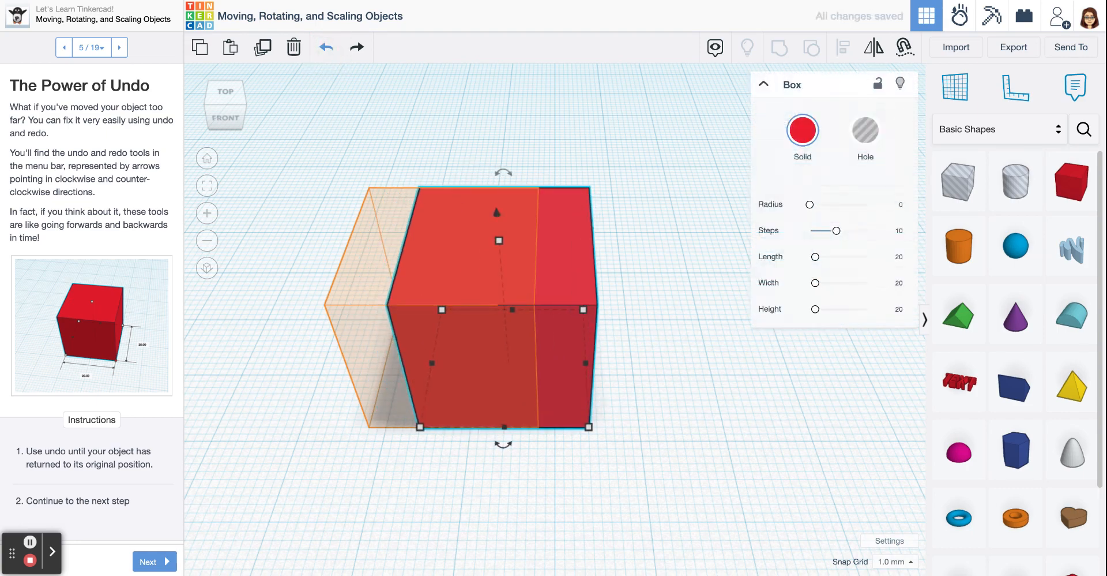
pyautogui.click(327, 48)
pyautogui.click(327, 49)
pyautogui.click(327, 48)
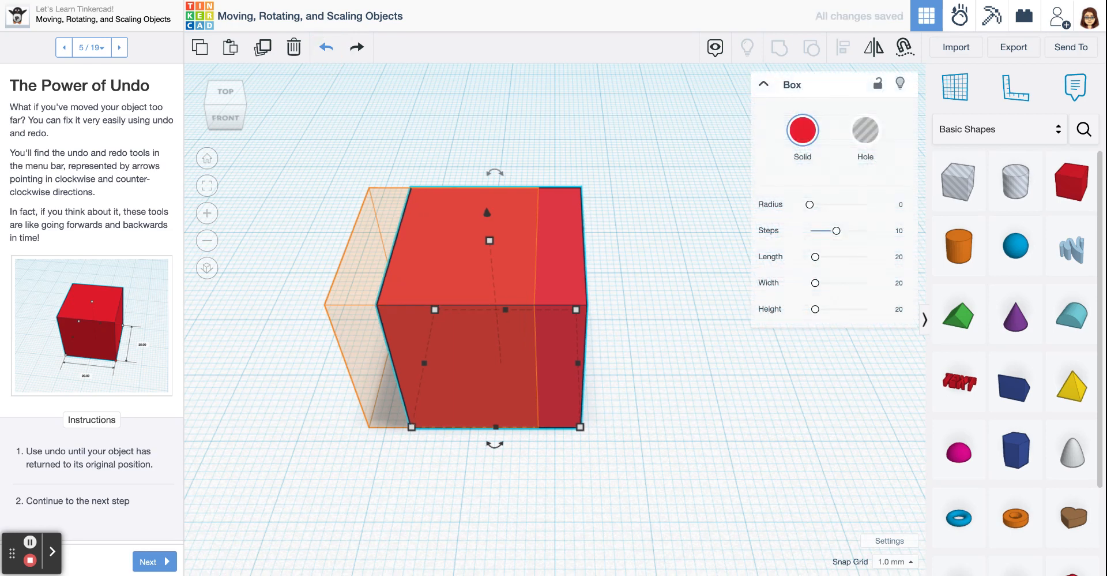
pyautogui.click(327, 48)
pyautogui.click(327, 49)
pyautogui.click(327, 49)
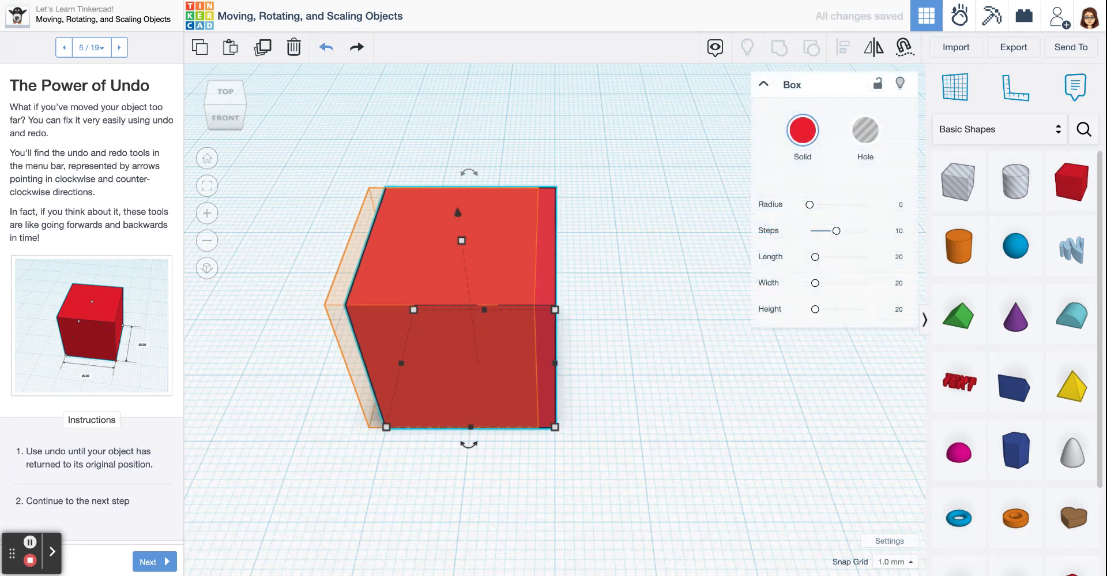
pyautogui.click(327, 48)
pyautogui.click(327, 48)
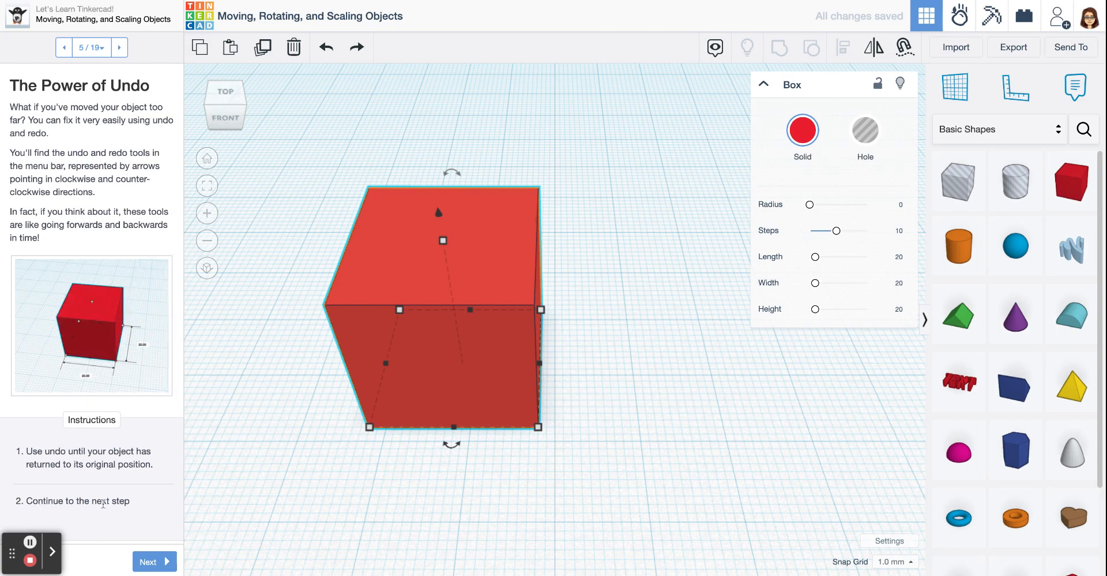
# Step: Continue the lesson through Rotation and Rotation Handles to the Rotation Protractor instructions
pyautogui.click(148, 559)
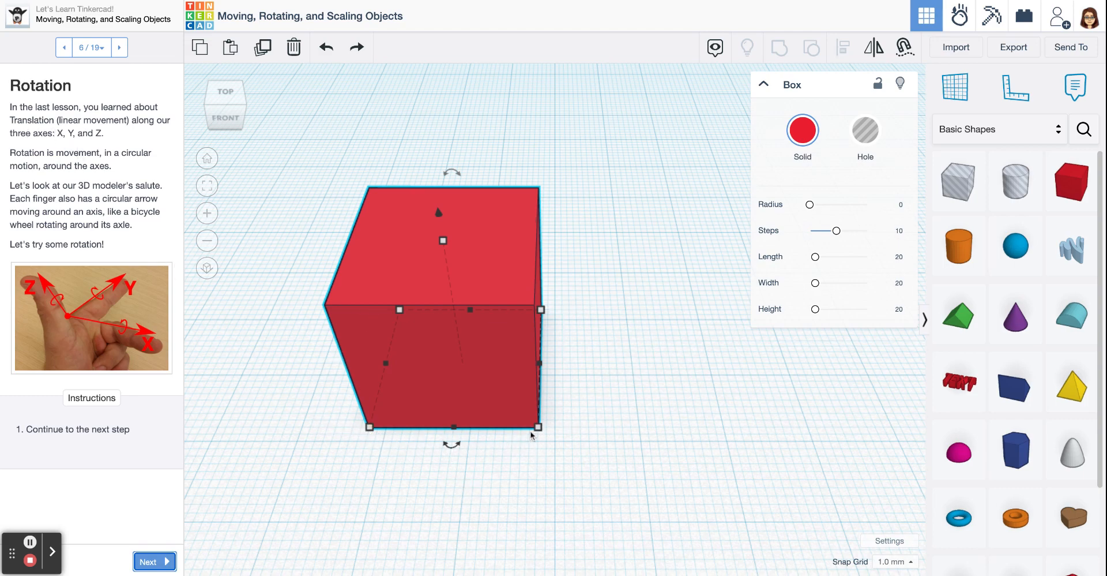
pyautogui.moveTo(532, 435); pyautogui.dragTo(489, 425, button='right')
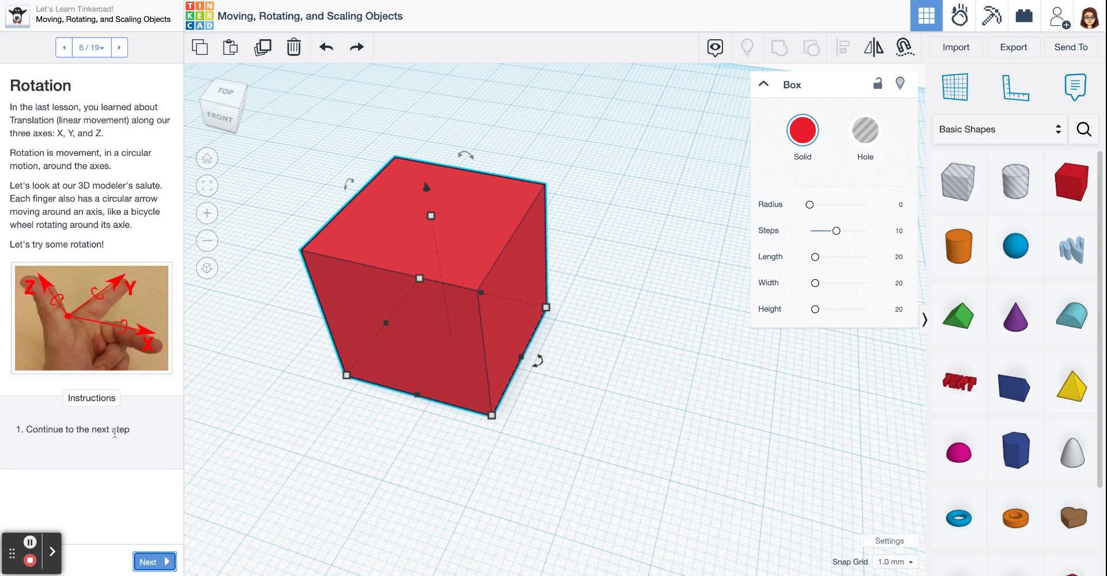
pyautogui.click(148, 561)
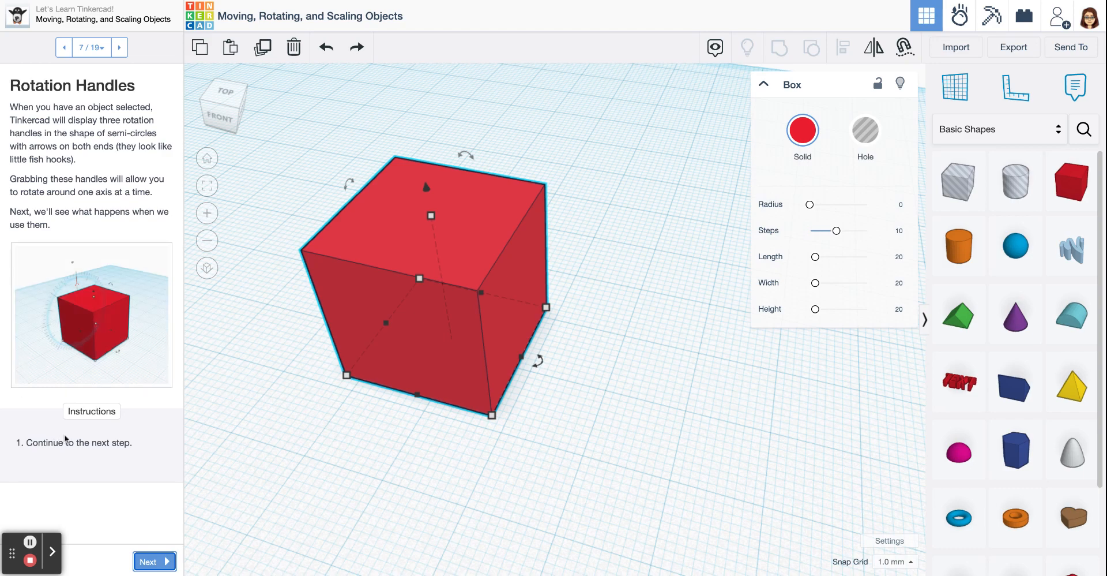
pyautogui.click(152, 561)
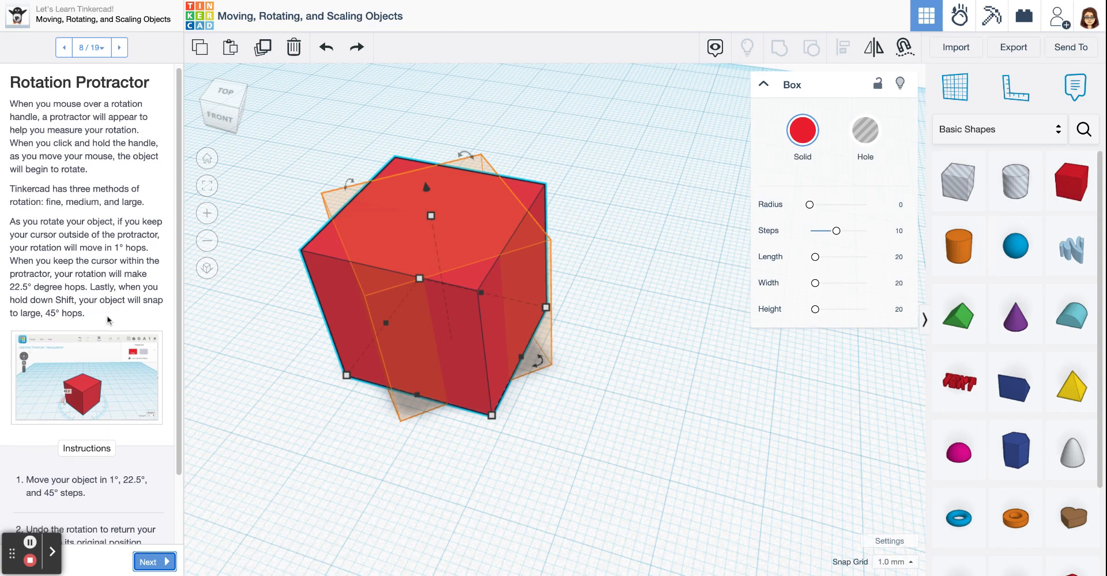
pyautogui.scroll(-2, 148, 425)
pyautogui.scroll(-1, 147, 425)
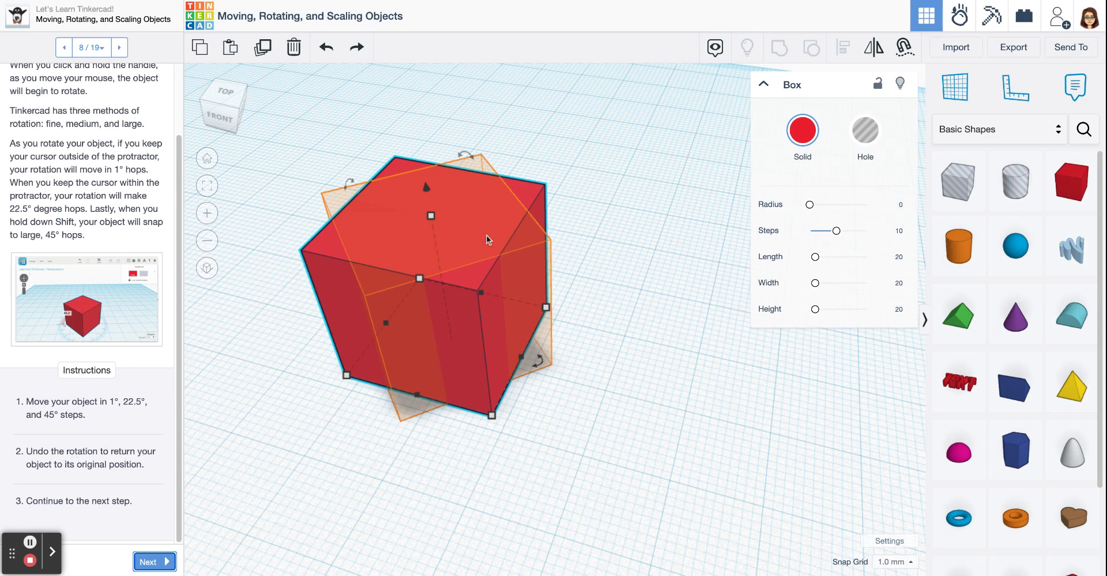
# Step: Try rotating the box around the Z axis to -33° with the protractor, and undo the rotation
pyautogui.moveTo(510, 343); pyautogui.dragTo(555, 476, button='right')
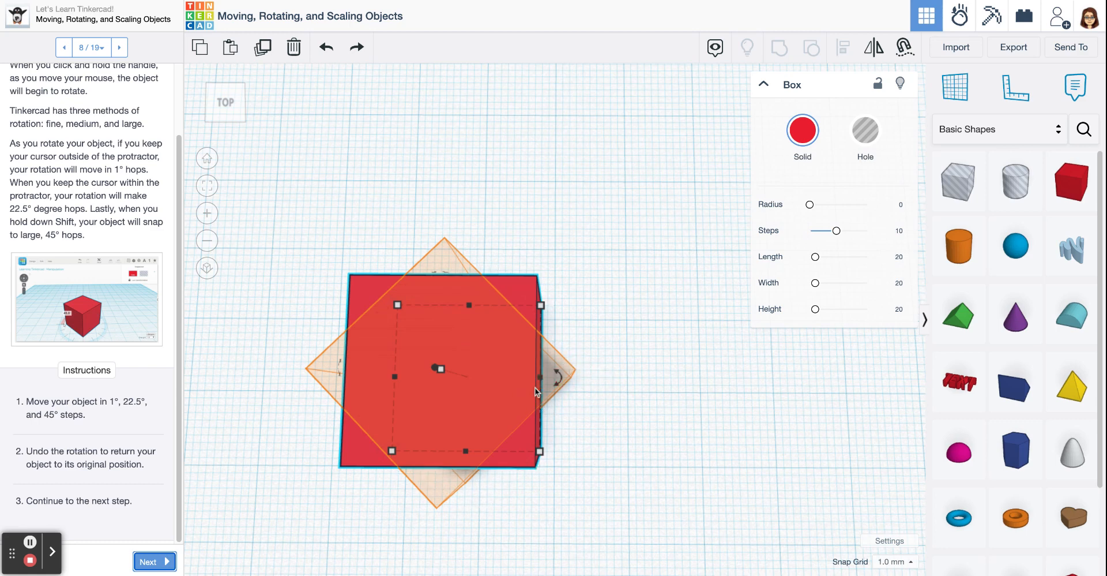
pyautogui.moveTo(561, 368); pyautogui.dragTo(563, 398)
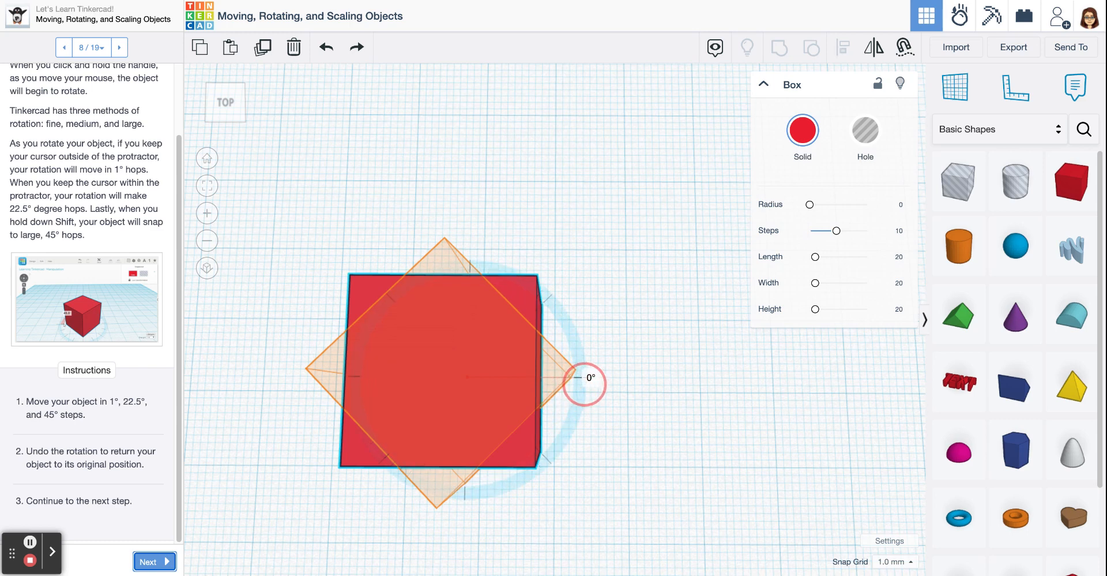
pyautogui.keyDown('shift'); pyautogui.moveTo(589, 378); pyautogui.dragTo(563, 445); pyautogui.keyUp('shift')
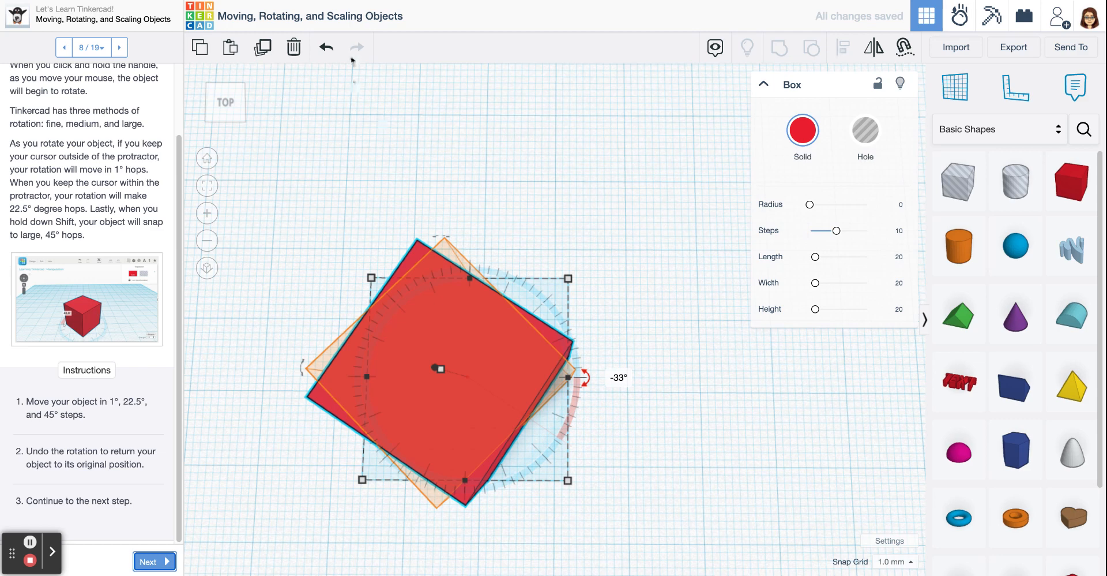
pyautogui.click(324, 48)
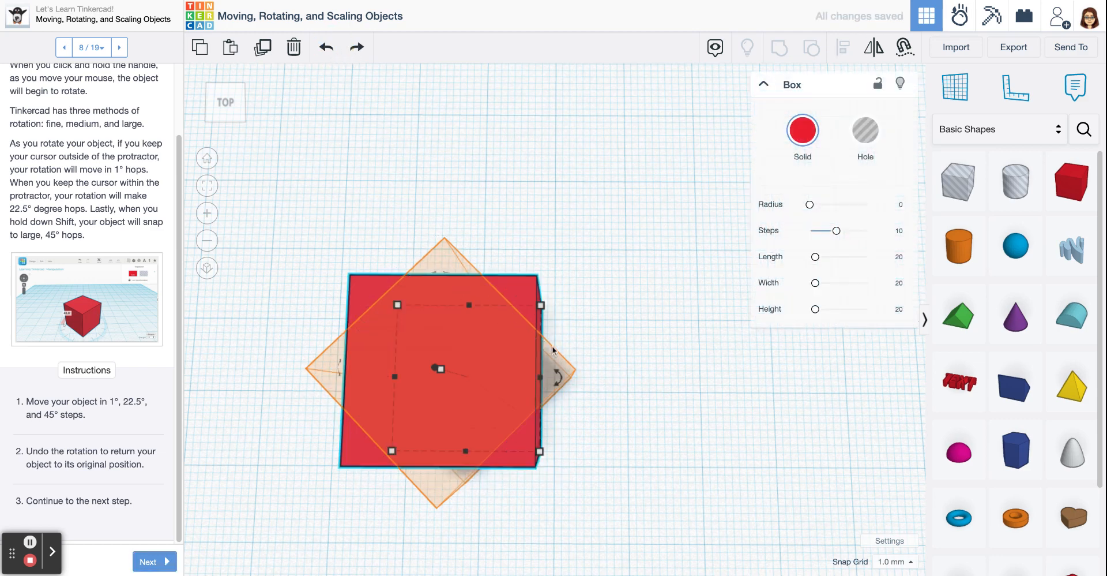
# Step: Rotate the box 45° clockwise around the Z axis to match the hint, and continue to Rotating Around the X and Y Axes
pyautogui.moveTo(560, 375); pyautogui.dragTo(566, 429)
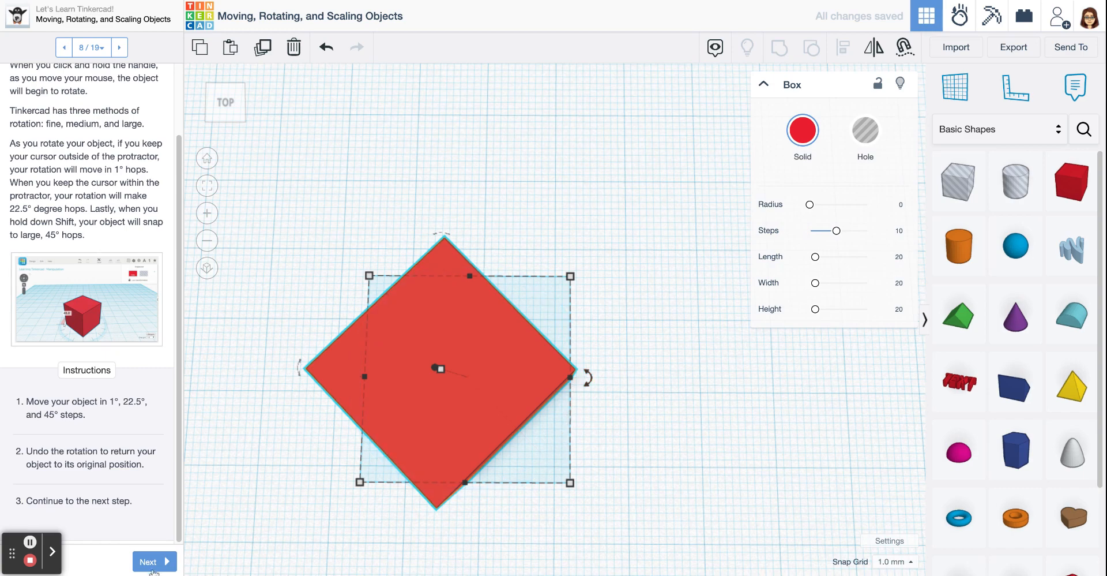
pyautogui.click(148, 561)
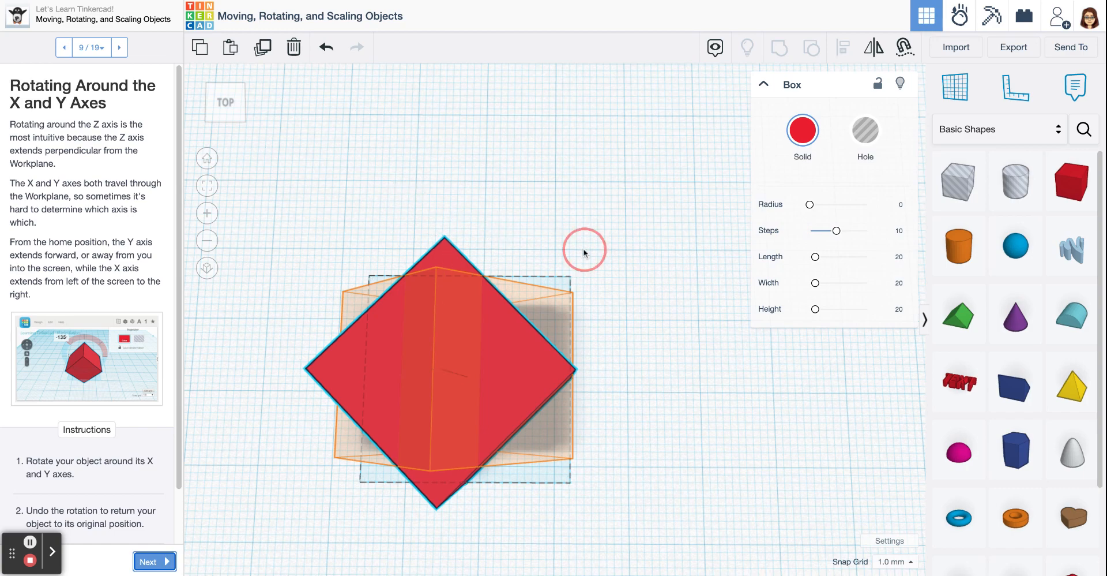
# Step: Return to the home view, move the rotated box to the workplane's back-left corner, and place a new box on the hint outline
pyautogui.moveTo(583, 248); pyautogui.dragTo(571, 161, button='right')
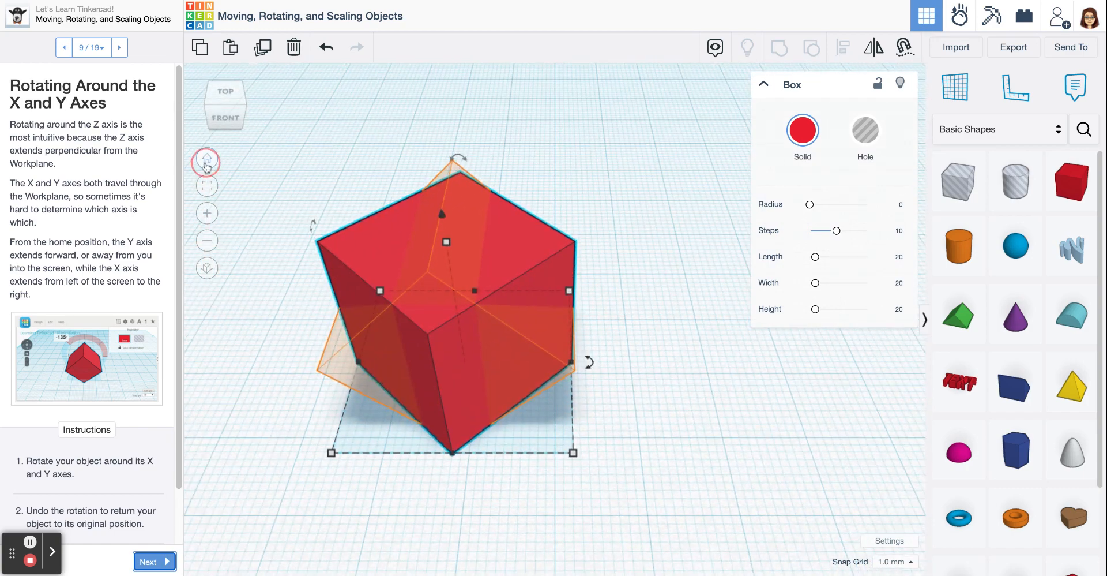
pyautogui.click(207, 158)
pyautogui.moveTo(506, 296); pyautogui.dragTo(267, 181)
pyautogui.moveTo(1076, 179); pyautogui.dragTo(520, 338)
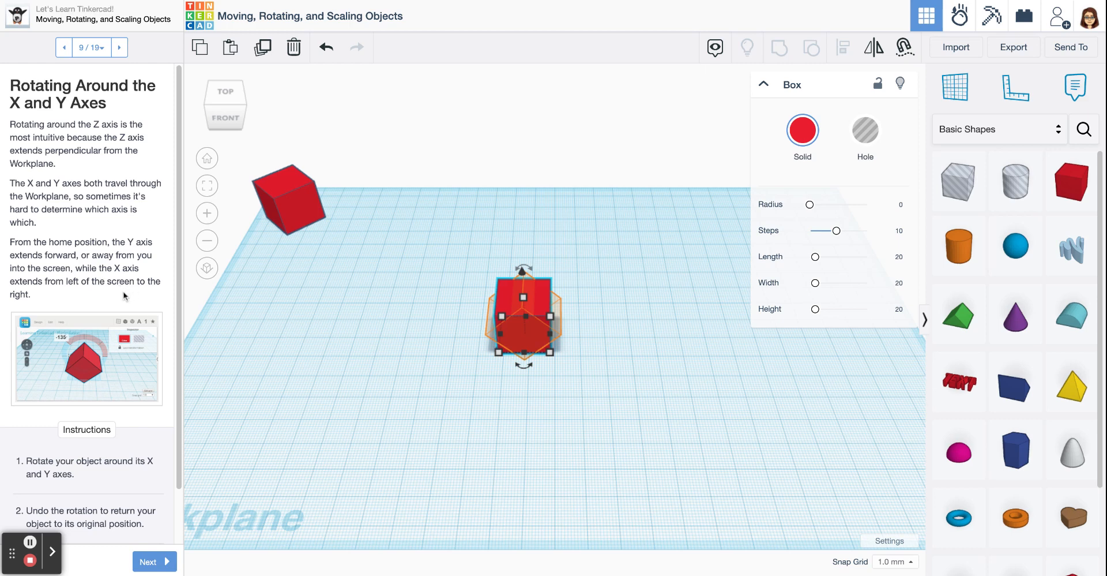
# Step: Rotate the new box 45° around the Y axis to match the hint outline
pyautogui.moveTo(181, 319); pyautogui.dragTo(182, 325)
pyautogui.scroll(-1, 181, 322)
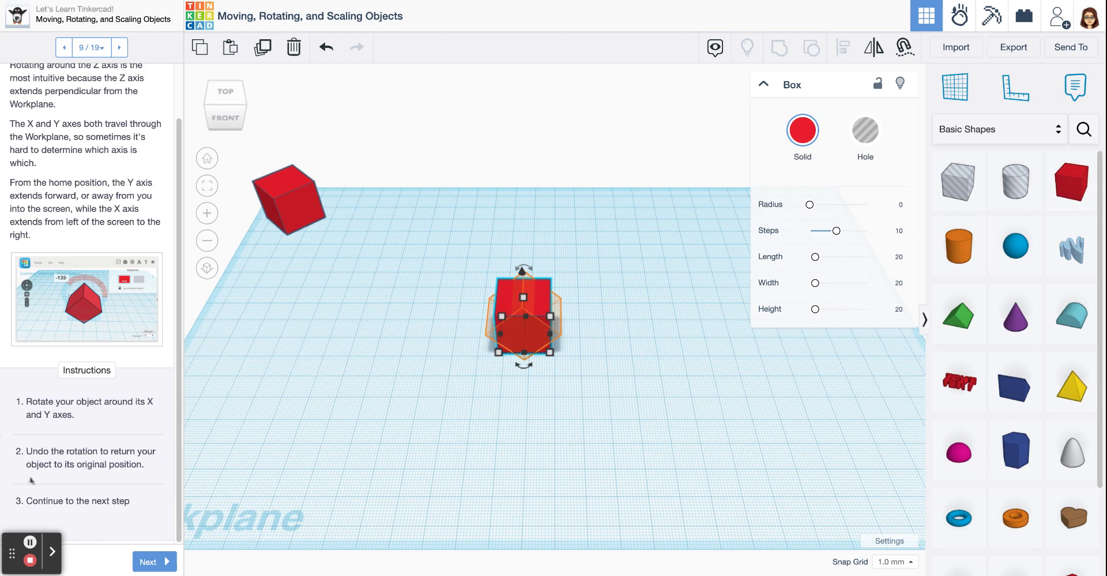
pyautogui.moveTo(579, 306); pyautogui.dragTo(571, 263, button='right')
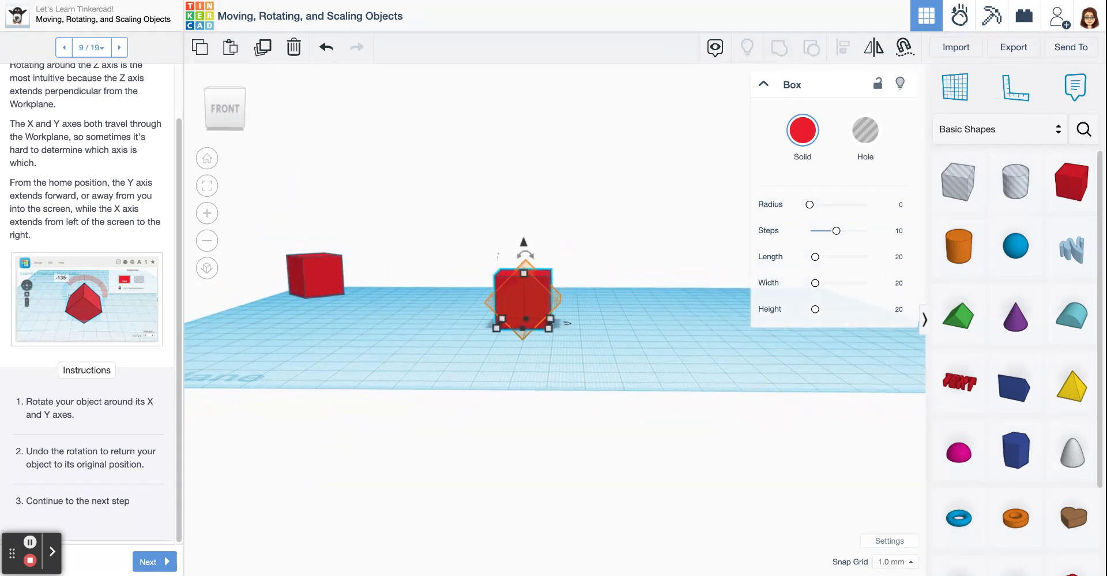
pyautogui.moveTo(531, 255)
pyautogui.moveTo(531, 254); pyautogui.dragTo(564, 272)
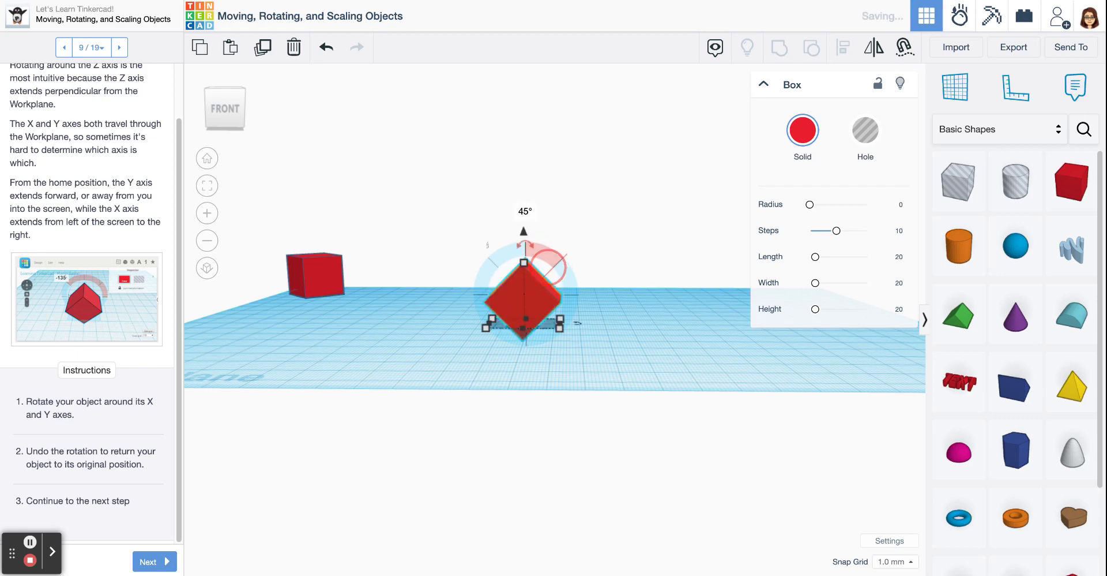
pyautogui.click(624, 278)
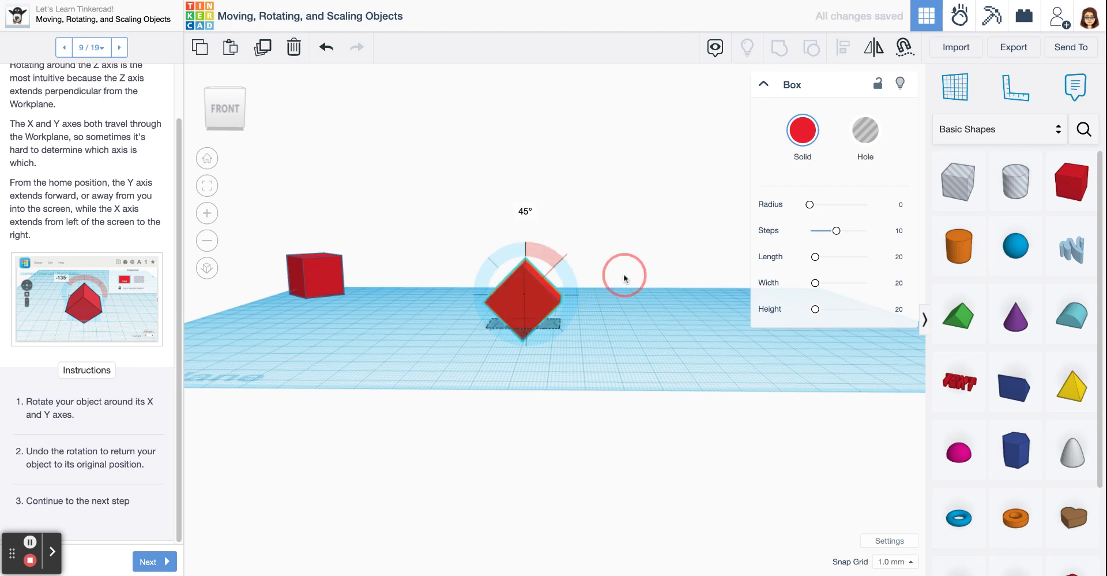
pyautogui.moveTo(624, 278); pyautogui.dragTo(615, 299, button='right')
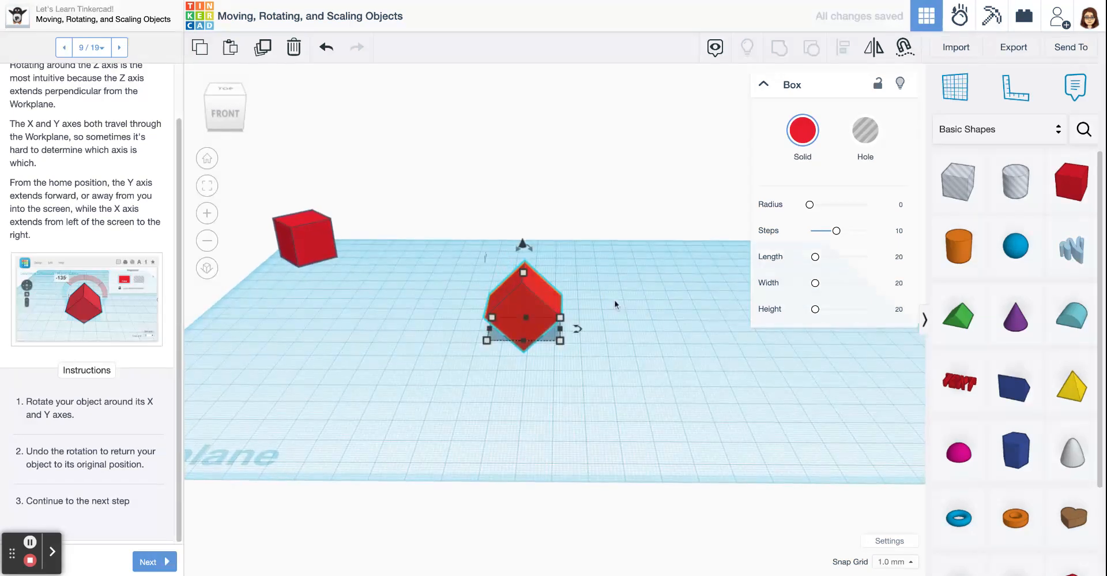
# Step: Move the Y-rotated box beside the other box at the workplane's back-left corner, and place a new box on the hint outline
pyautogui.moveTo(543, 306); pyautogui.dragTo(385, 226)
pyautogui.click(1071, 181)
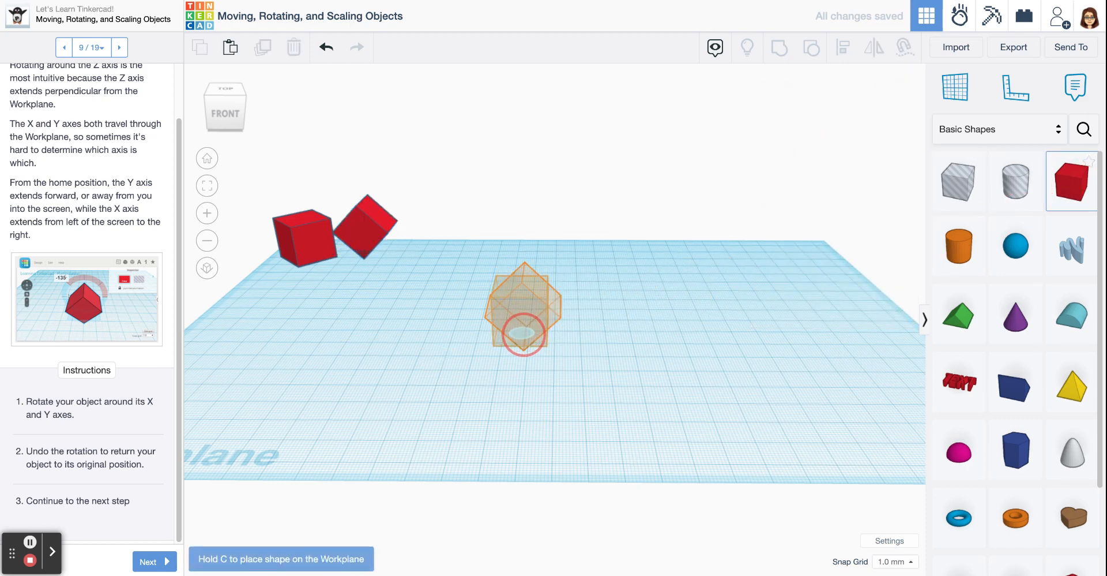
pyautogui.click(522, 331)
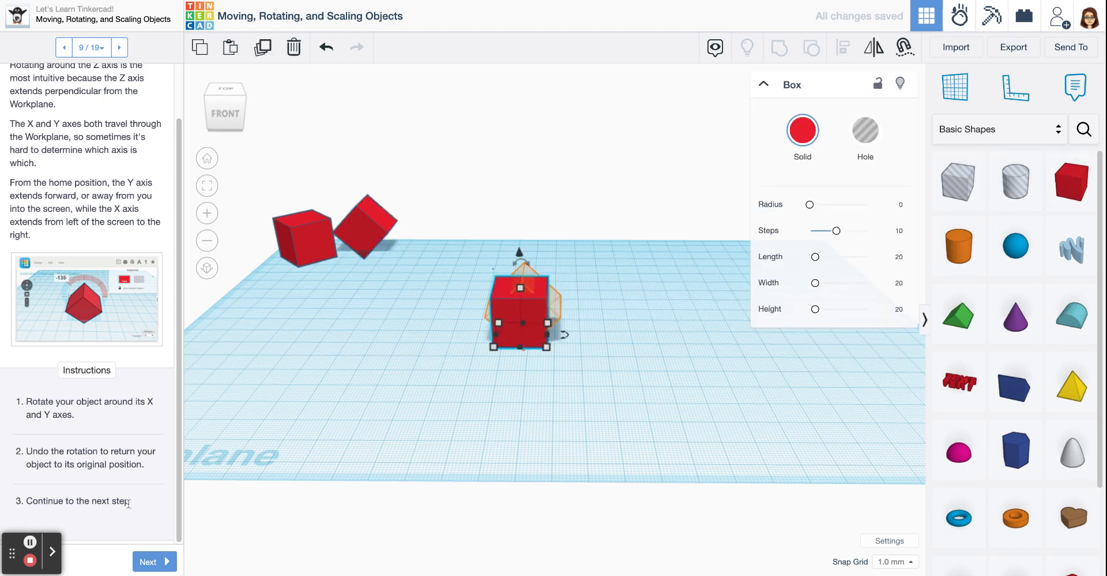
# Step: Continue to the Scaling an Object lesson page and inspect the new box's dimensions at its base and top scaling handles
pyautogui.click(151, 563)
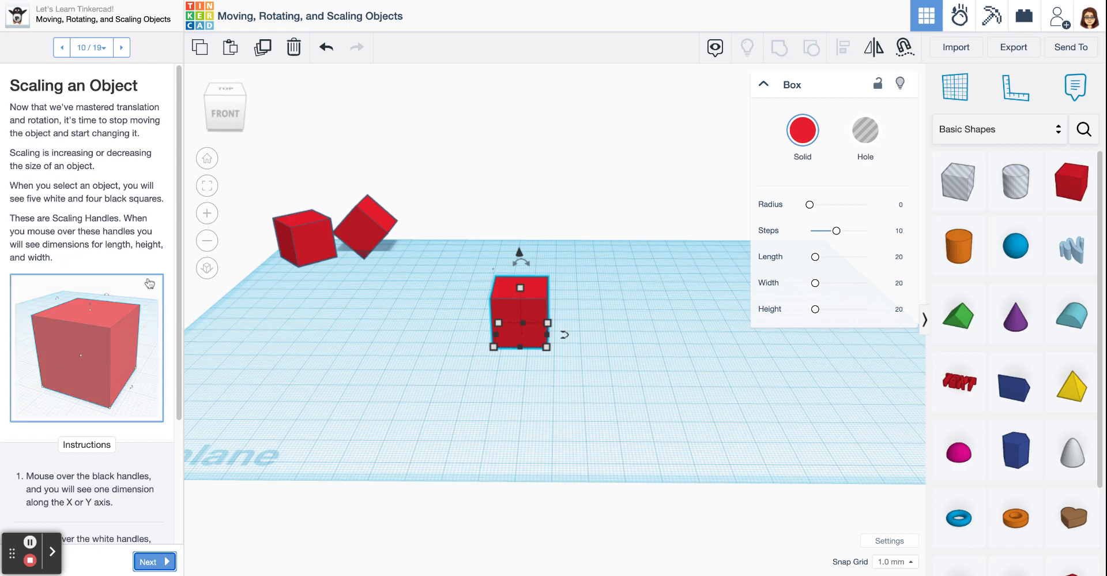
pyautogui.scroll(-5, 176, 257)
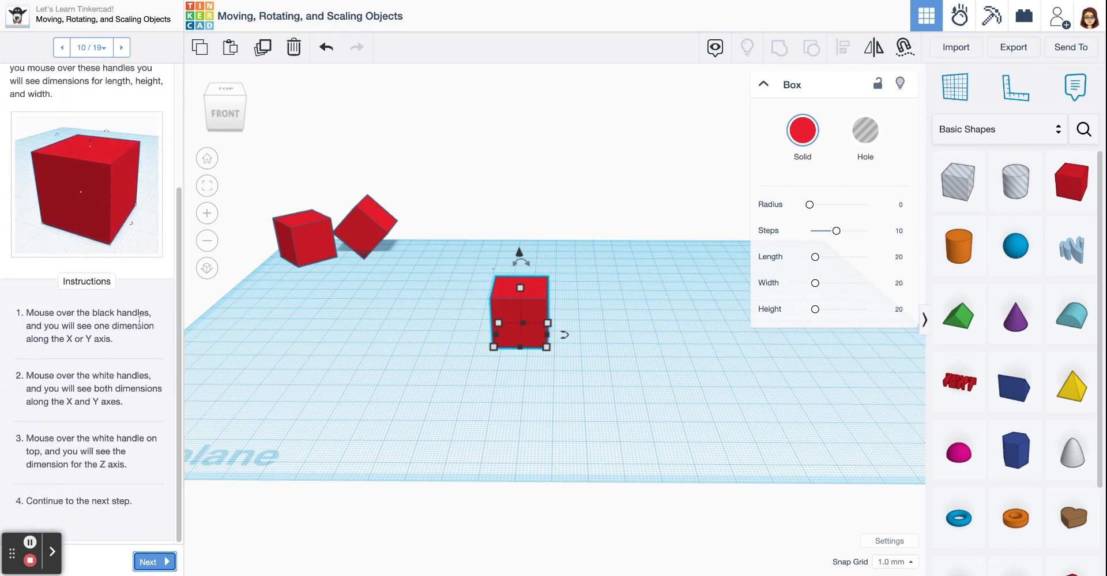
pyautogui.moveTo(516, 349)
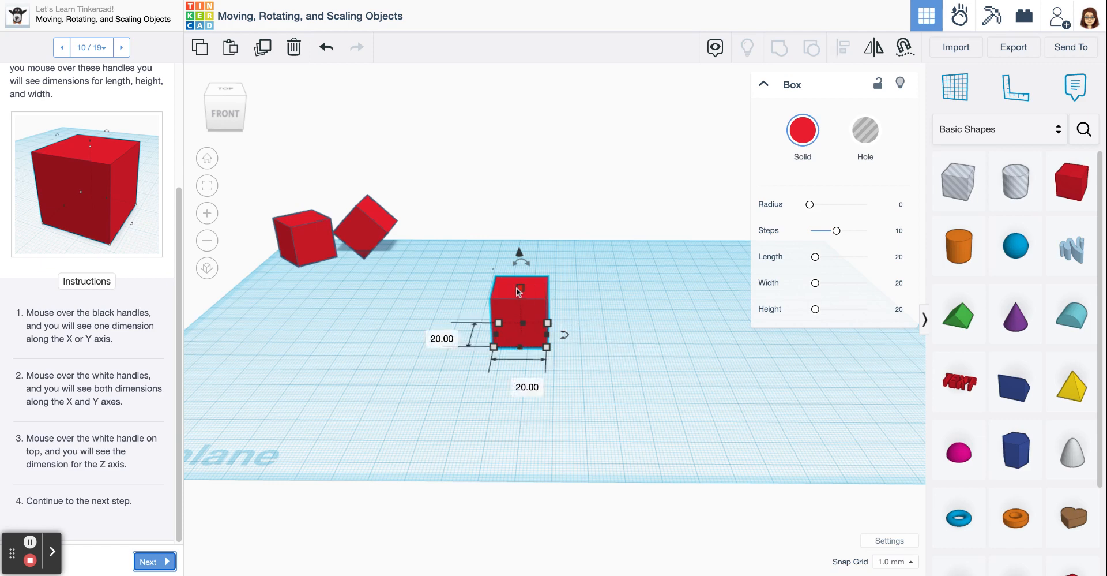
pyautogui.click(588, 288)
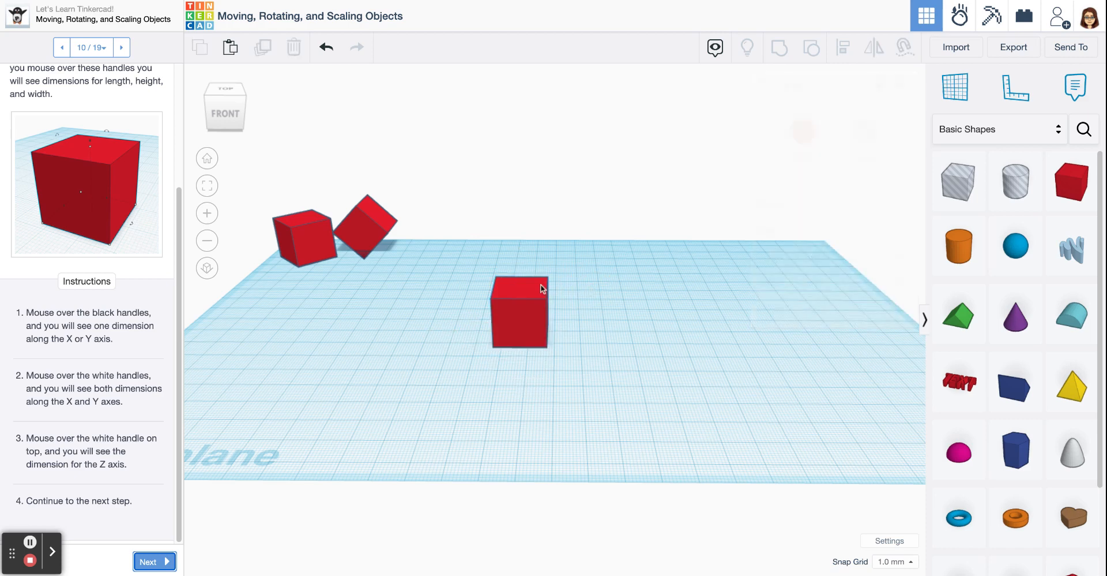
pyautogui.click(514, 292)
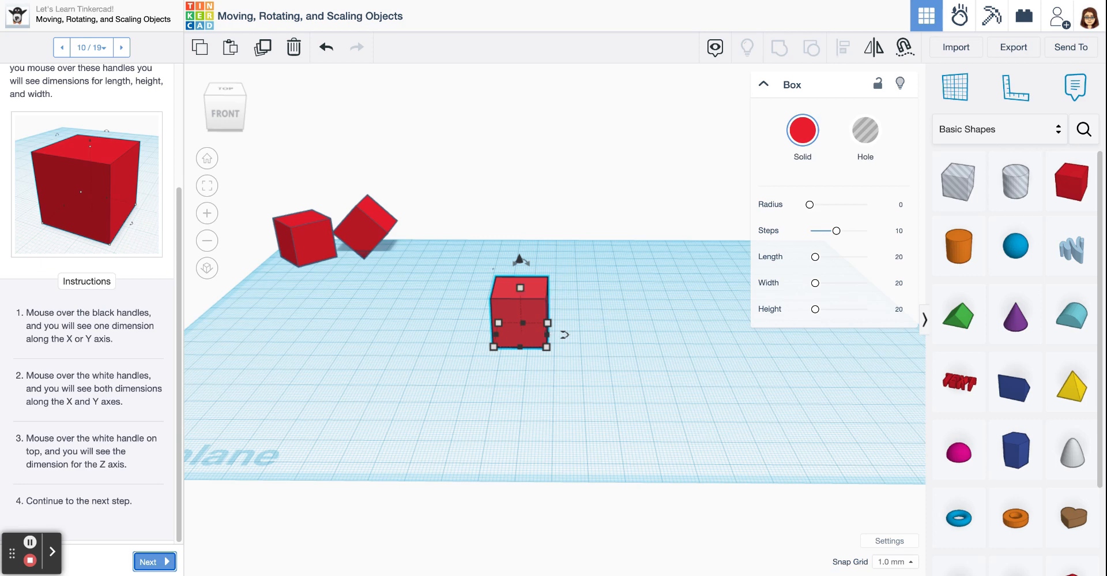
pyautogui.moveTo(520, 287)
# Step: Continue to Scaling Along the Z Axis and stretch the box to a height of 30 mm
pyautogui.click(153, 563)
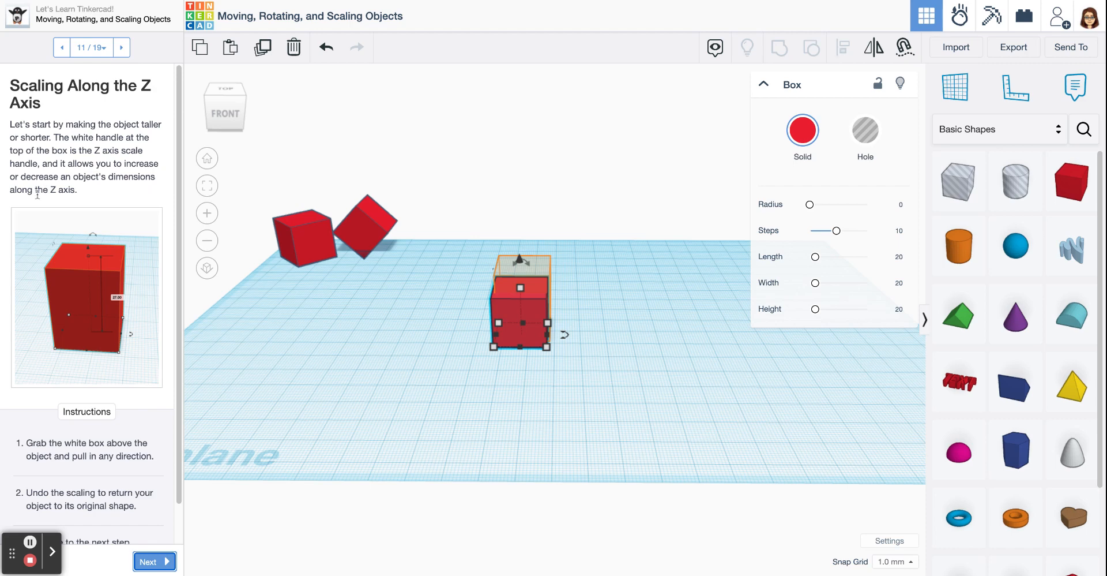
pyautogui.scroll(-2, 161, 374)
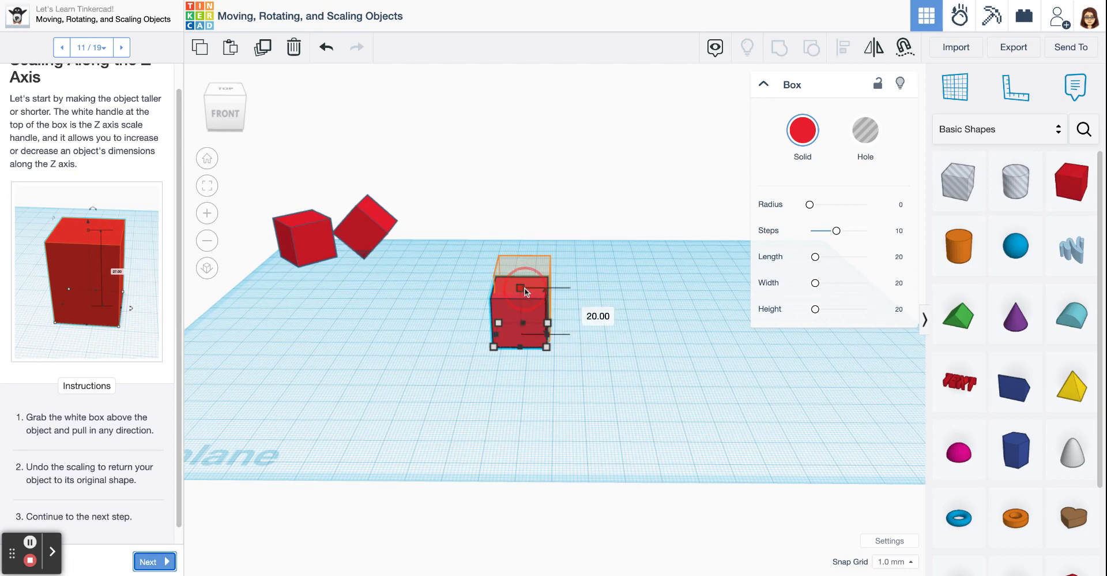
pyautogui.moveTo(527, 290); pyautogui.dragTo(519, 264)
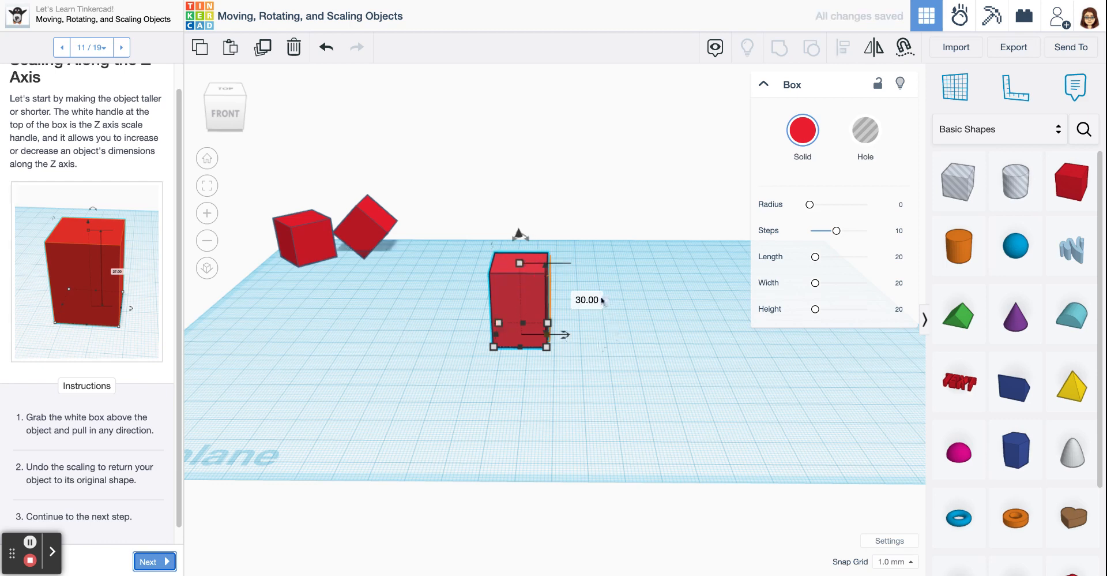
pyautogui.moveTo(596, 246); pyautogui.dragTo(590, 284, button='right')
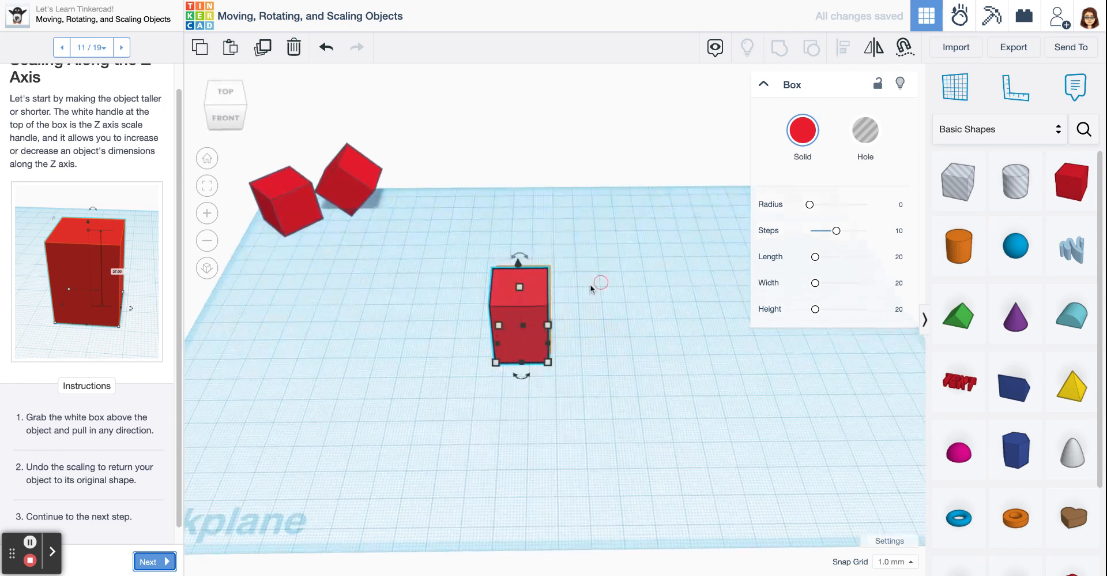
# Step: Move the tall box about 59 mm left and 97 mm back, and place a new box on the hint outline
pyautogui.moveTo(503, 310); pyautogui.dragTo(387, 156)
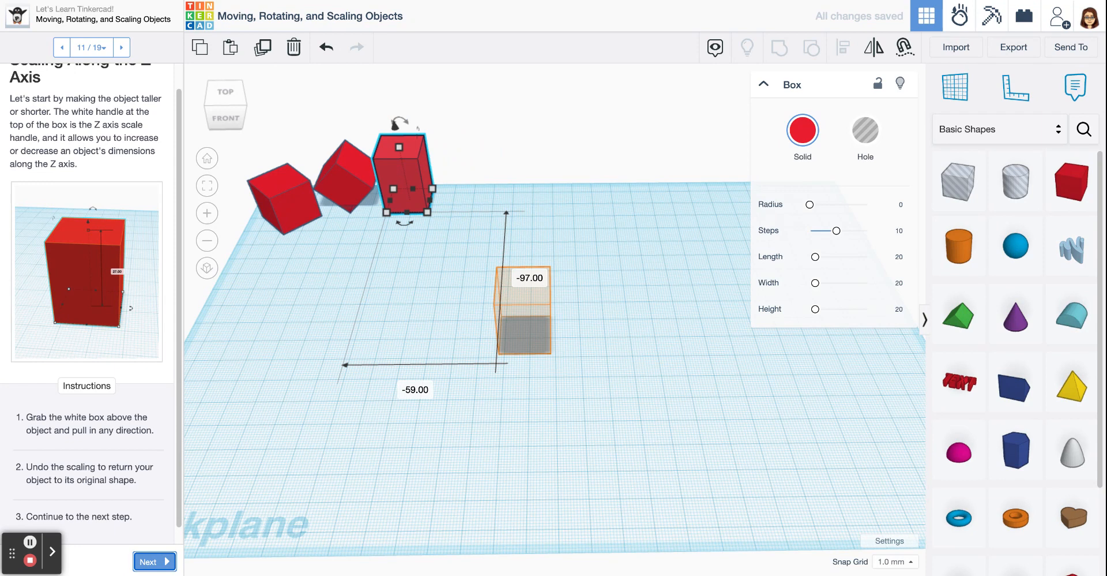
pyautogui.moveTo(1071, 182); pyautogui.dragTo(526, 336)
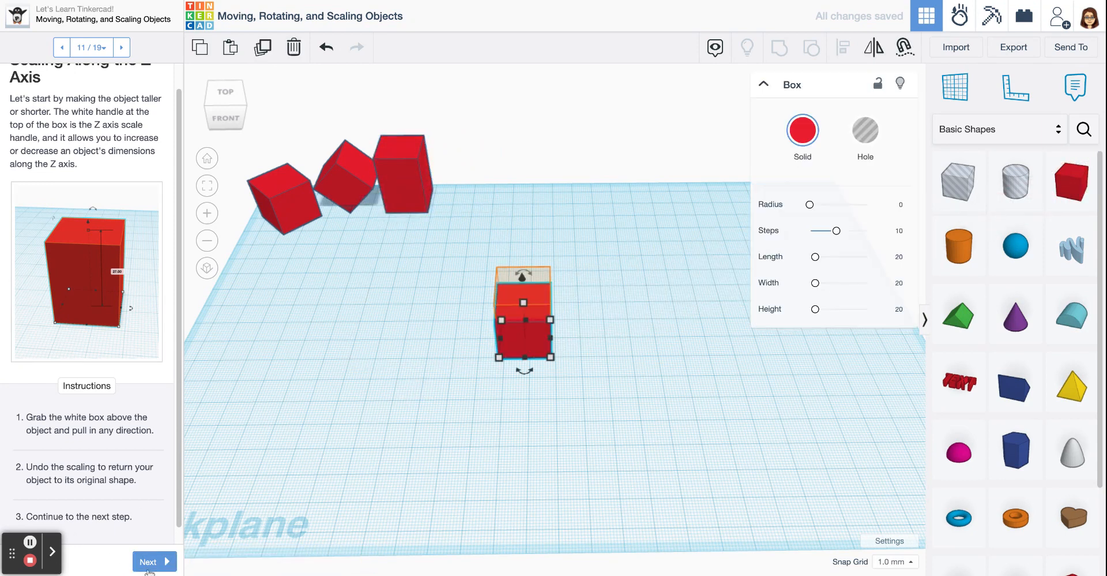
# Step: Continue to The X and Y Axes' Corner Handles and scale the box's base to 25 mm along X and 26 mm along Y
pyautogui.click(148, 565)
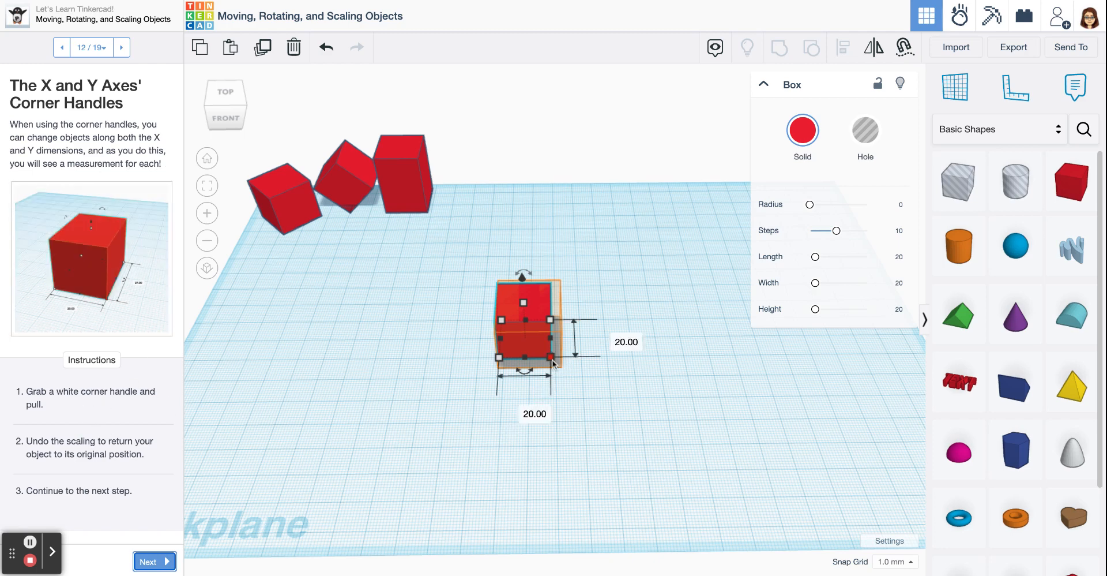
pyautogui.moveTo(552, 358); pyautogui.dragTo(565, 372)
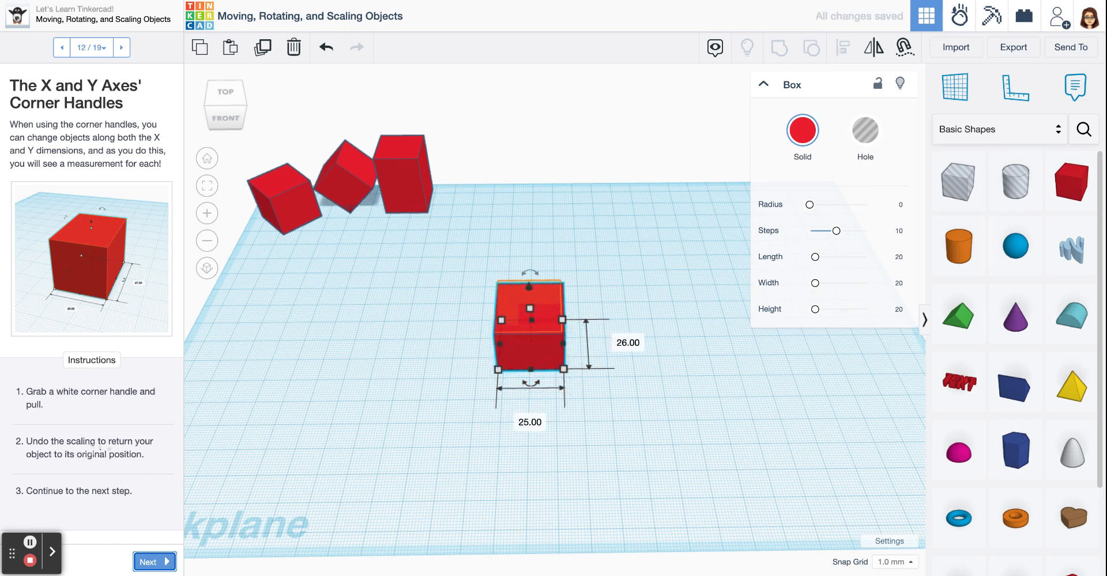
# Step: Move the corner-scaled box about 33 mm left and 93 mm back into the row, and place a new box near the hint outline
pyautogui.moveTo(549, 309); pyautogui.dragTo(481, 168)
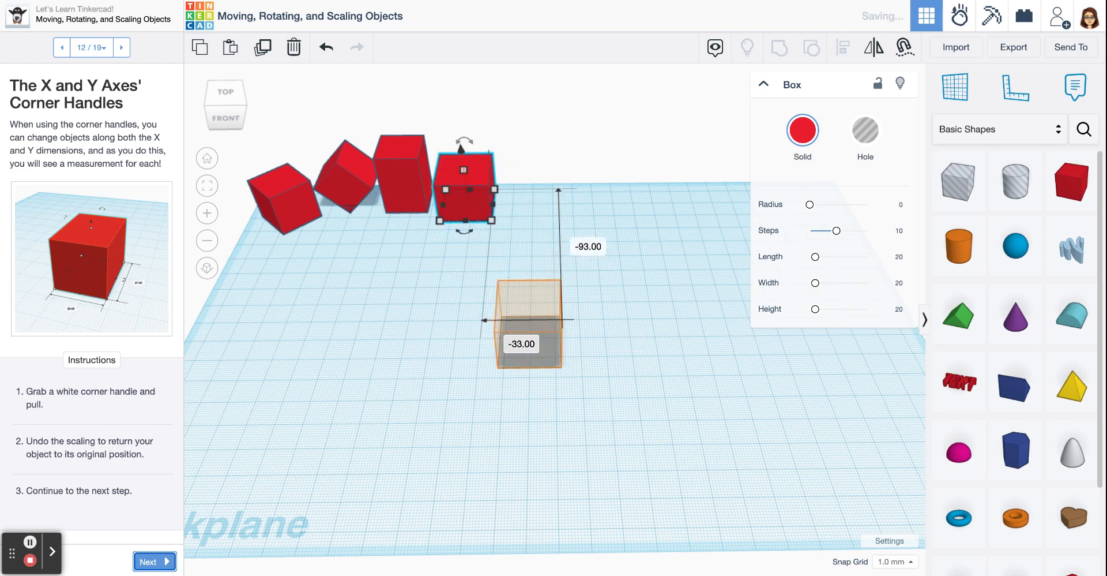
pyautogui.click(1066, 182)
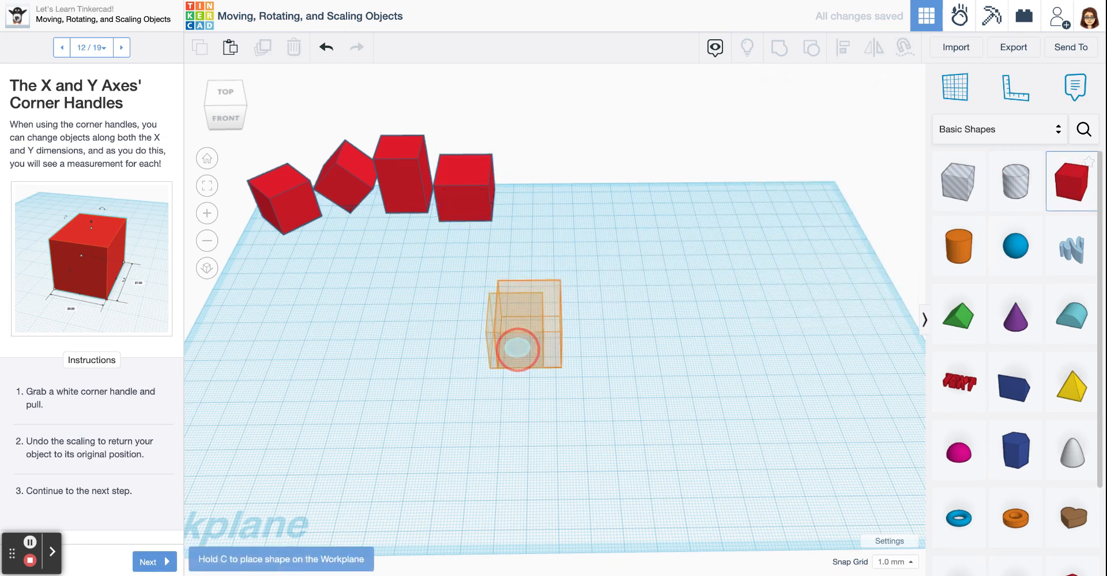
pyautogui.click(517, 351)
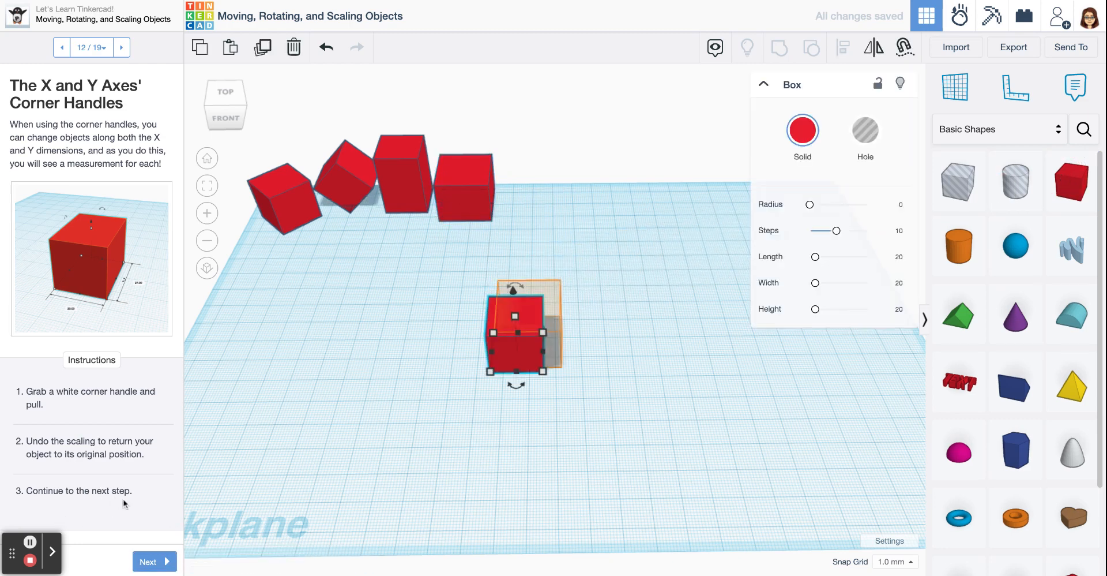
# Step: Continue to X and Y Axes' Side Drag Handles and scale the box to 35 mm along X and 29 mm along Y
pyautogui.click(148, 561)
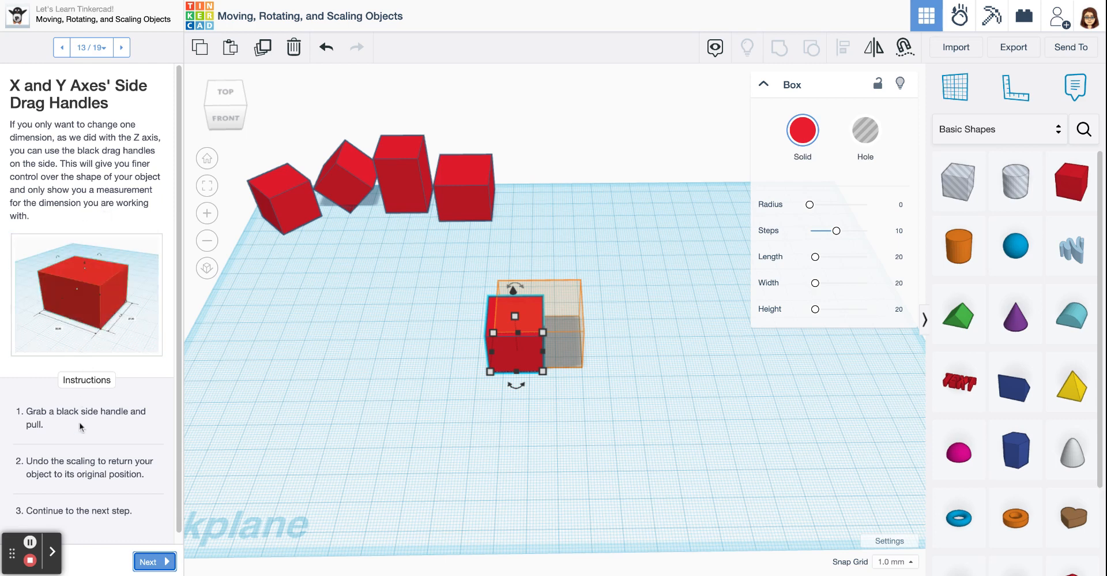
pyautogui.scroll(-1, 79, 424)
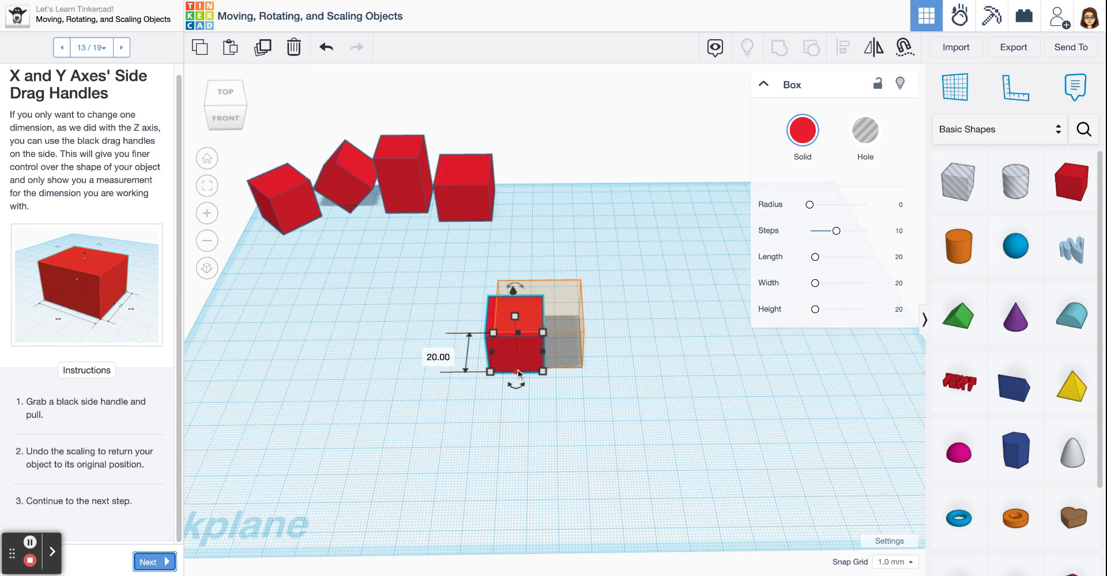
pyautogui.moveTo(518, 372); pyautogui.dragTo(583, 348)
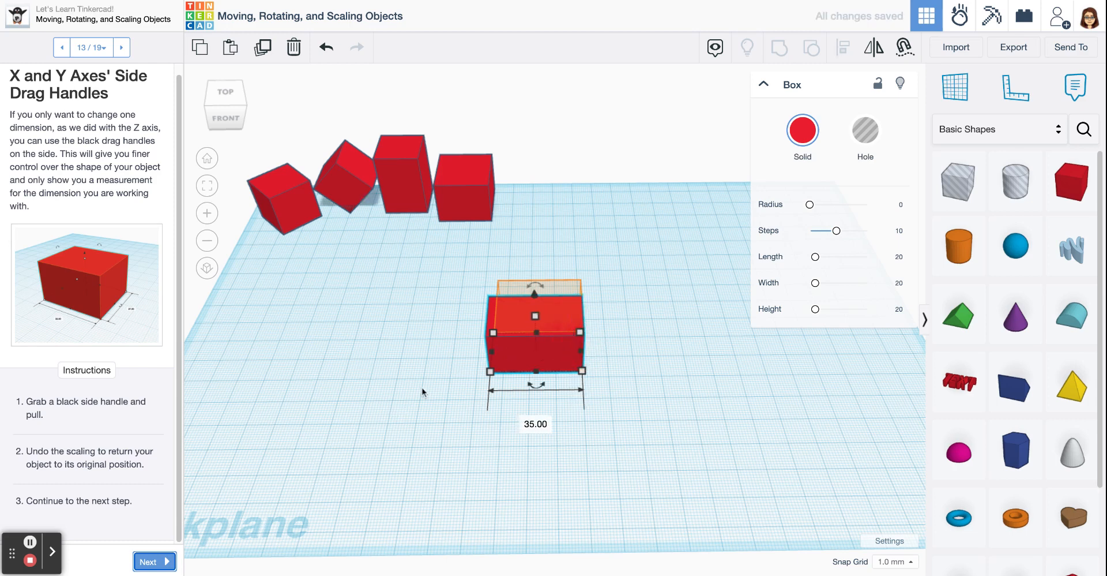
pyautogui.moveTo(492, 357)
pyautogui.mouseDown()
pyautogui.moveTo(478, 353)
pyautogui.moveTo(493, 359)
pyautogui.mouseUp()
pyautogui.moveTo(393, 453); pyautogui.dragTo(615, 425, button='right')
pyautogui.moveTo(571, 328)
pyautogui.mouseDown()
pyautogui.moveTo(557, 327)
pyautogui.moveTo(567, 329)
pyautogui.mouseUp()
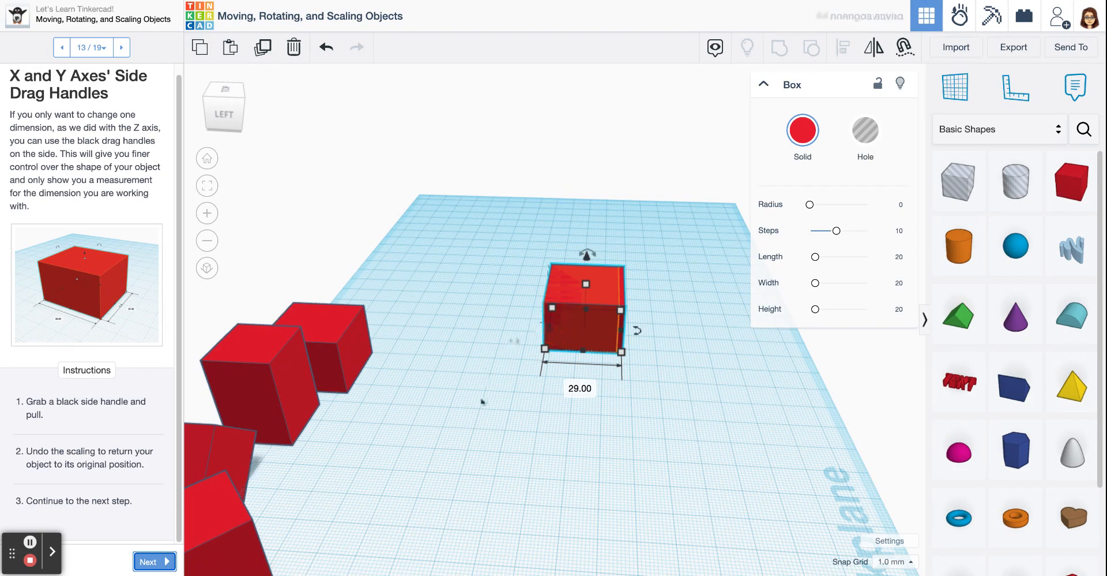
pyautogui.moveTo(634, 444); pyautogui.dragTo(475, 449, button='right')
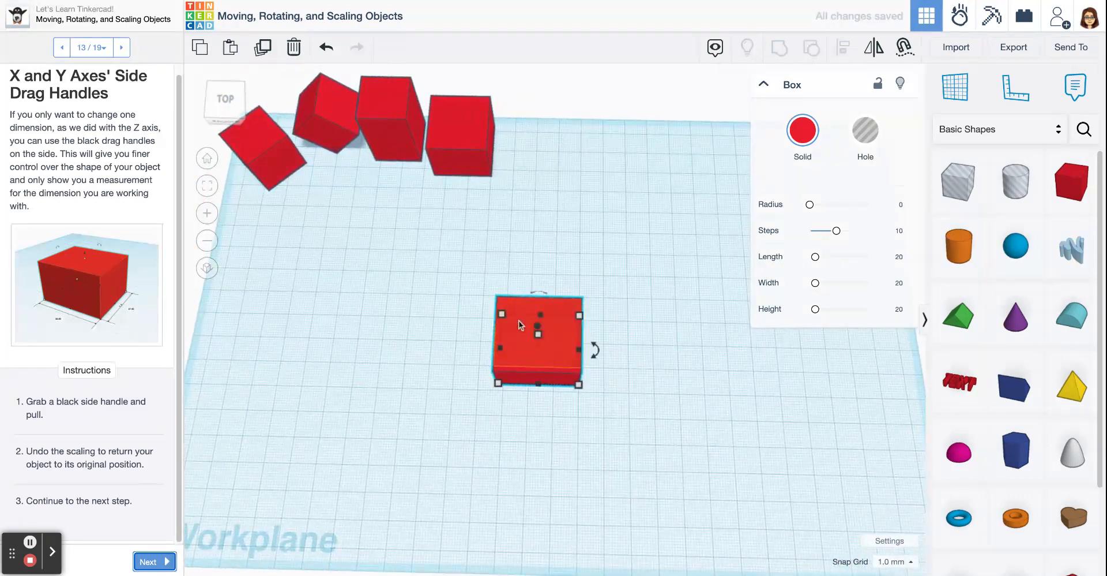
# Step: Move the side-scaled box to the end of the back row, place a new box on the hint outline, and continue to Shift Scale
pyautogui.moveTo(527, 351); pyautogui.dragTo(542, 138)
pyautogui.moveTo(1076, 180); pyautogui.dragTo(521, 311)
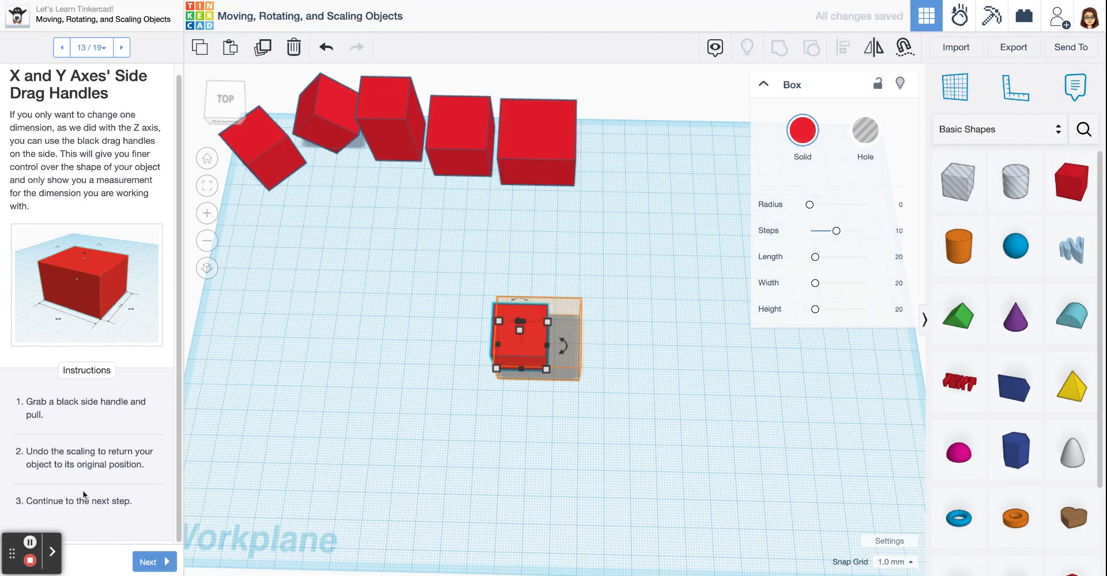
pyautogui.click(144, 560)
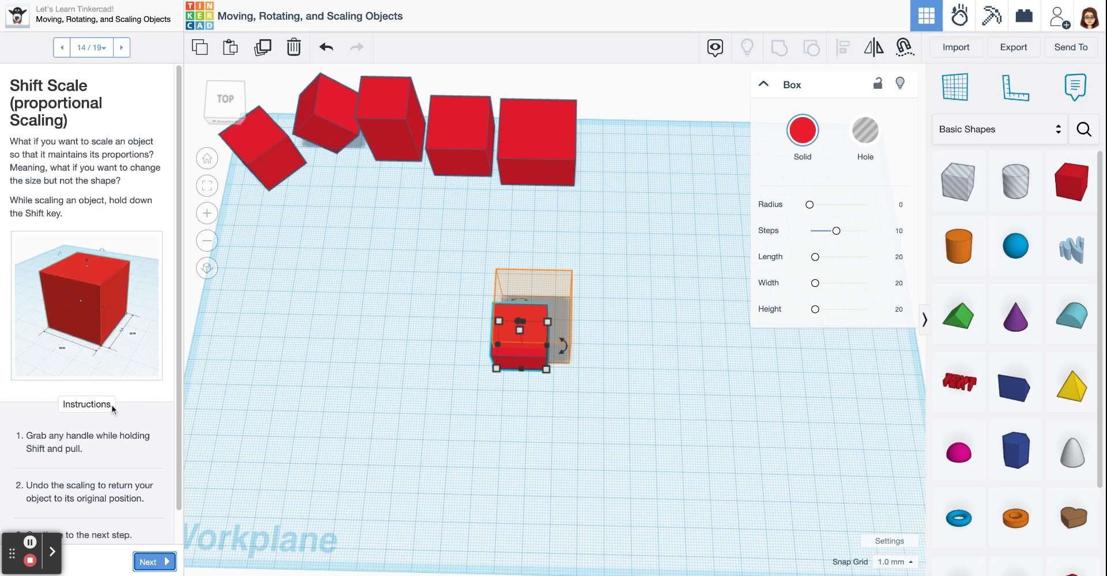
# Step: Try scaling the new box proportionally to 30 mm per side from its back-right base corner, and undo the scaling
pyautogui.moveTo(547, 325)
pyautogui.click(549, 322)
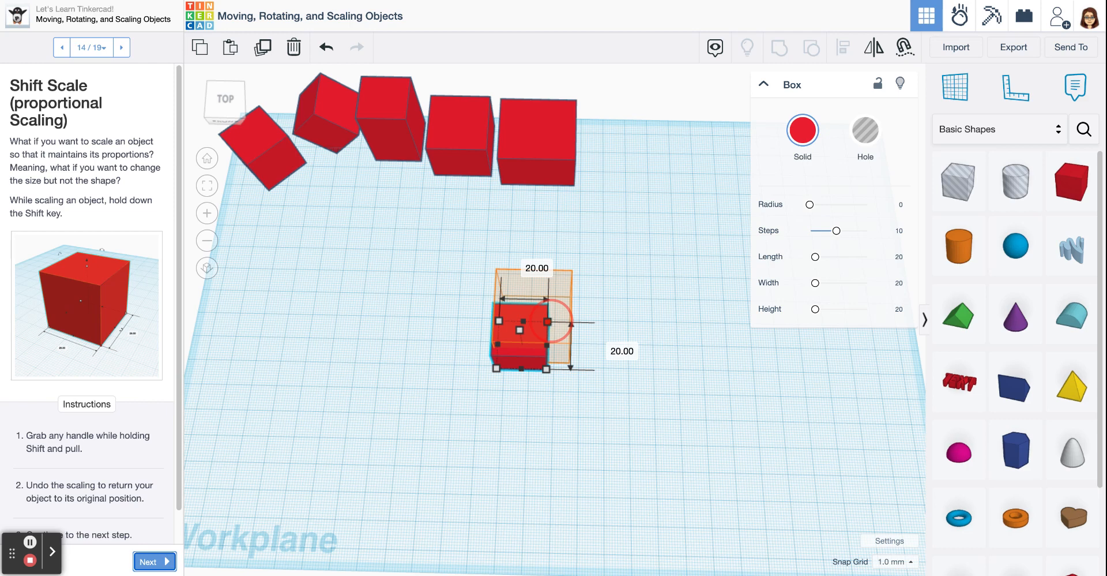
pyautogui.keyDown('shift'); pyautogui.moveTo(549, 321); pyautogui.dragTo(572, 299); pyautogui.keyUp('shift')
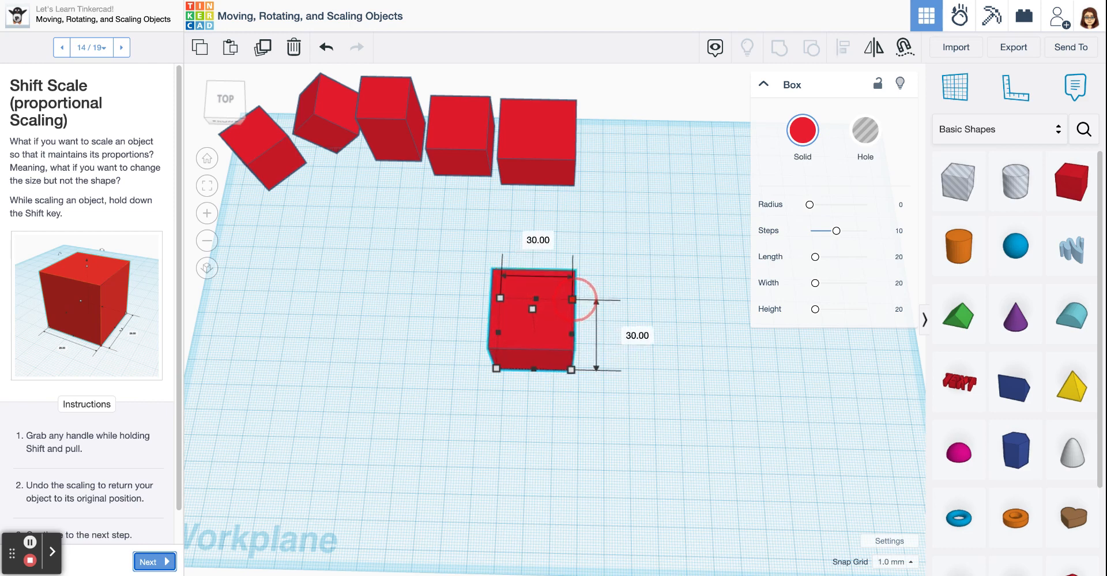
pyautogui.moveTo(687, 367); pyautogui.dragTo(680, 427, button='right')
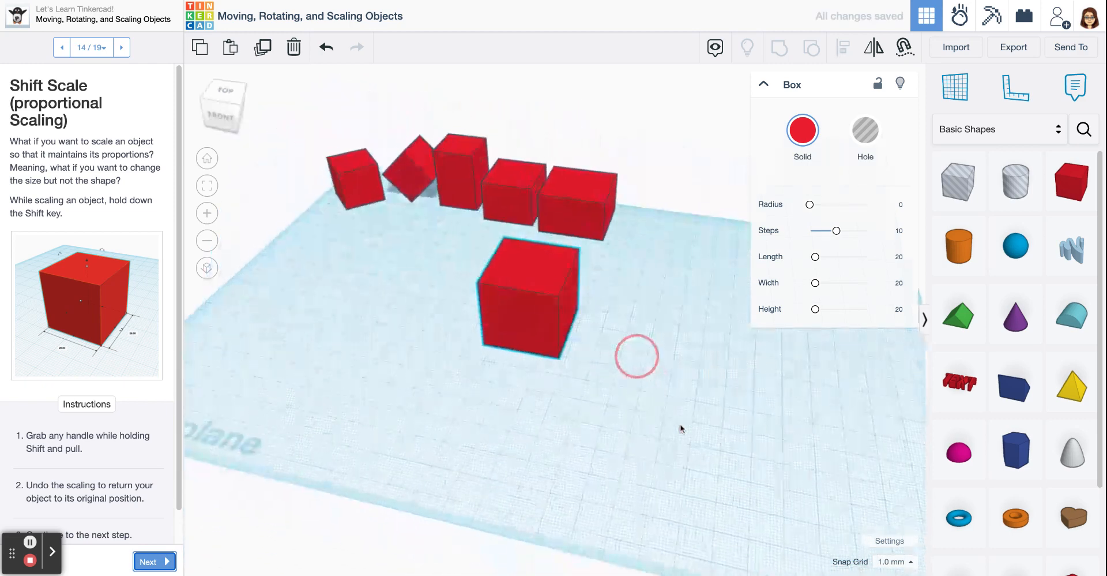
pyautogui.click(325, 49)
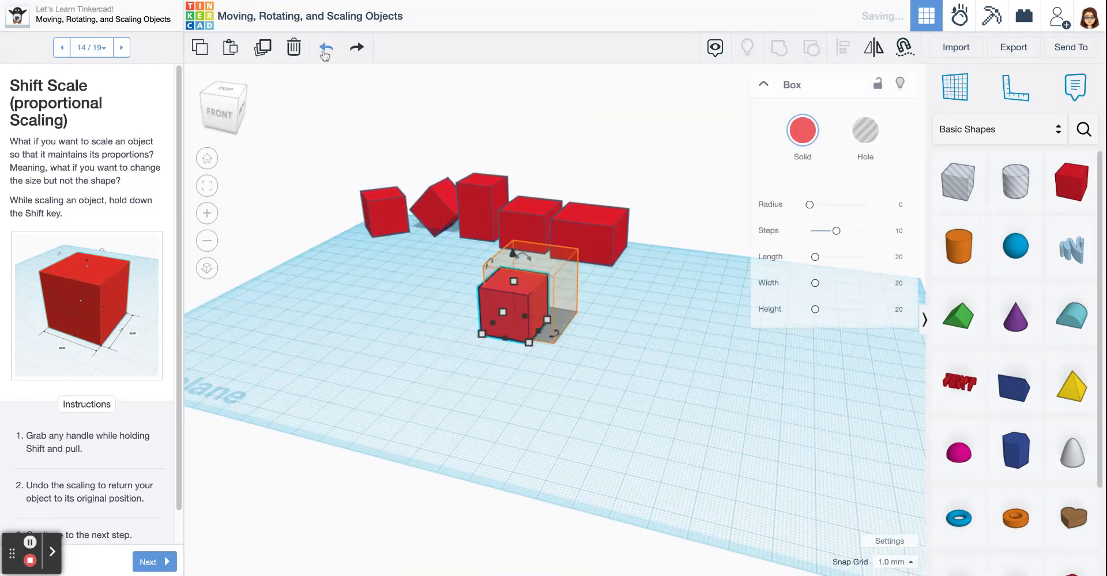
pyautogui.moveTo(617, 359); pyautogui.dragTo(610, 345, button='right')
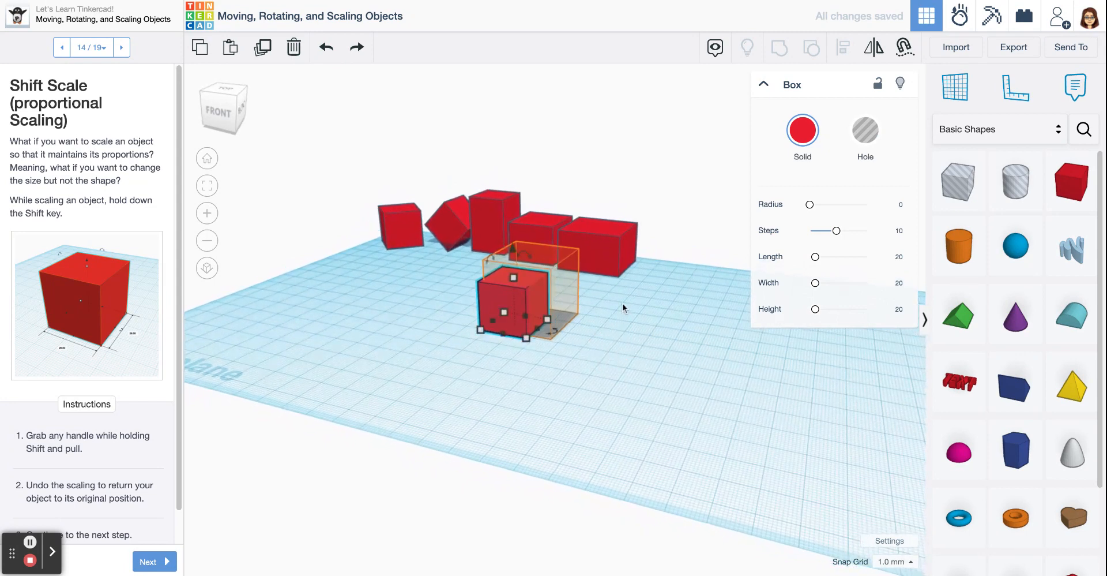
# Step: Scale the box proportionally to 31 mm per side from its back-right base corner
pyautogui.moveTo(549, 320)
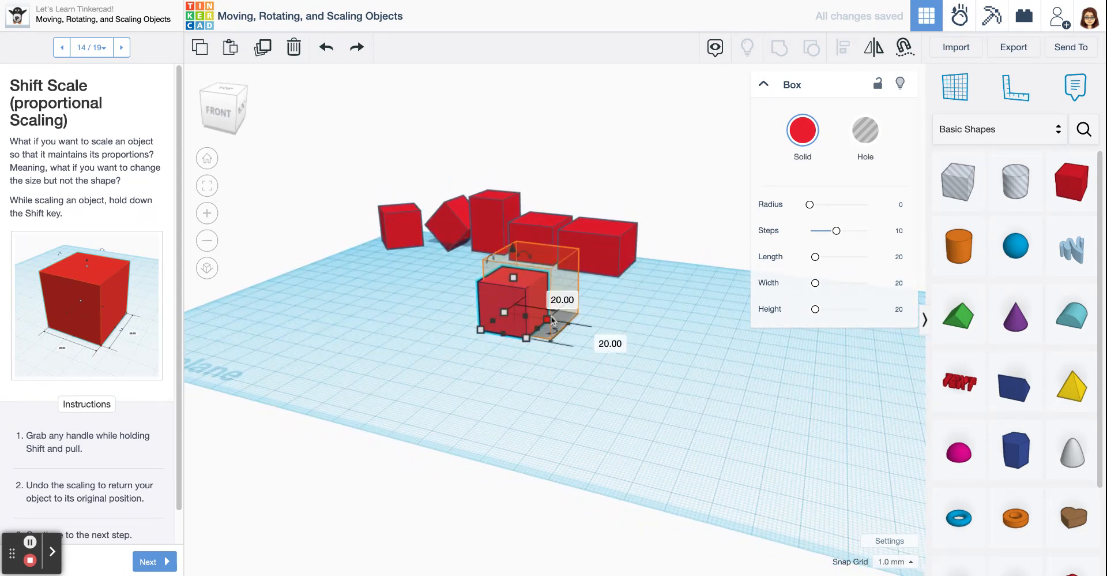
pyautogui.moveTo(549, 321); pyautogui.dragTo(582, 314)
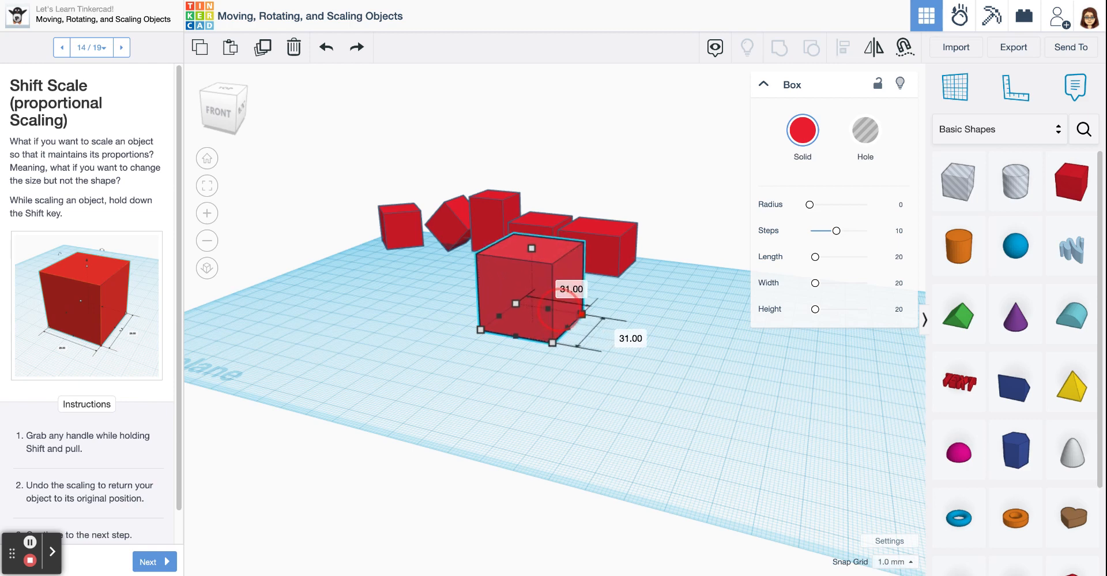
pyautogui.keyDown('shift'); pyautogui.moveTo(582, 313); pyautogui.dragTo(582, 313); pyautogui.keyUp('shift')
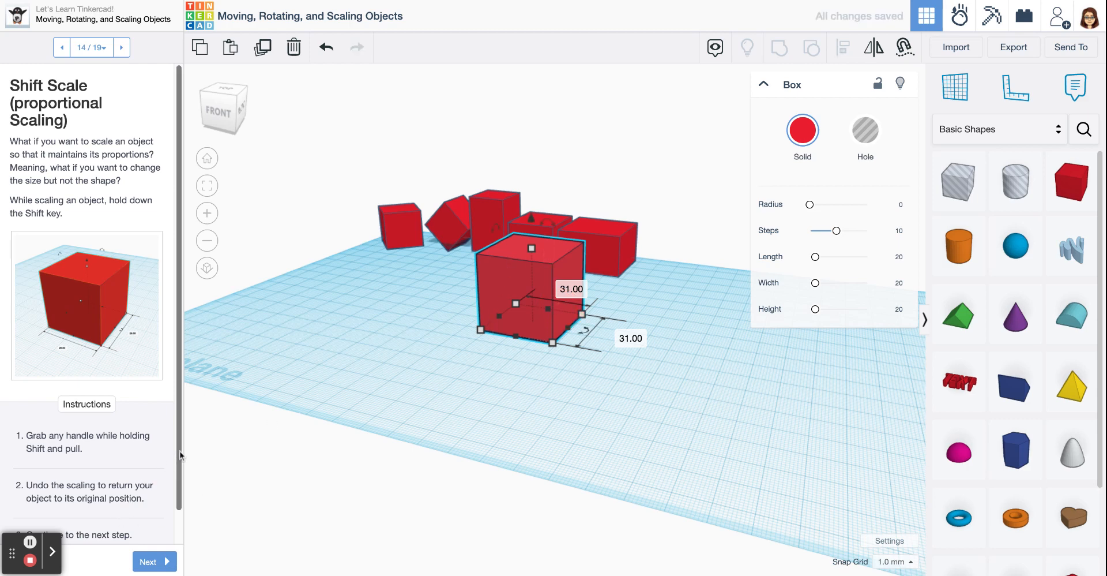
pyautogui.moveTo(180, 455); pyautogui.dragTo(180, 488)
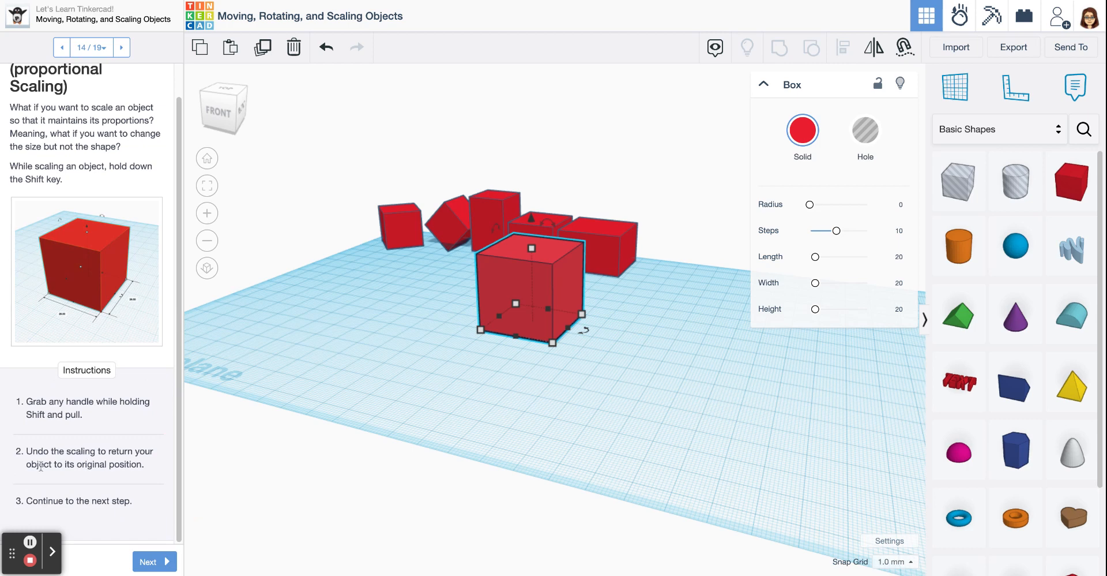
pyautogui.moveTo(389, 345); pyautogui.dragTo(432, 412, button='right')
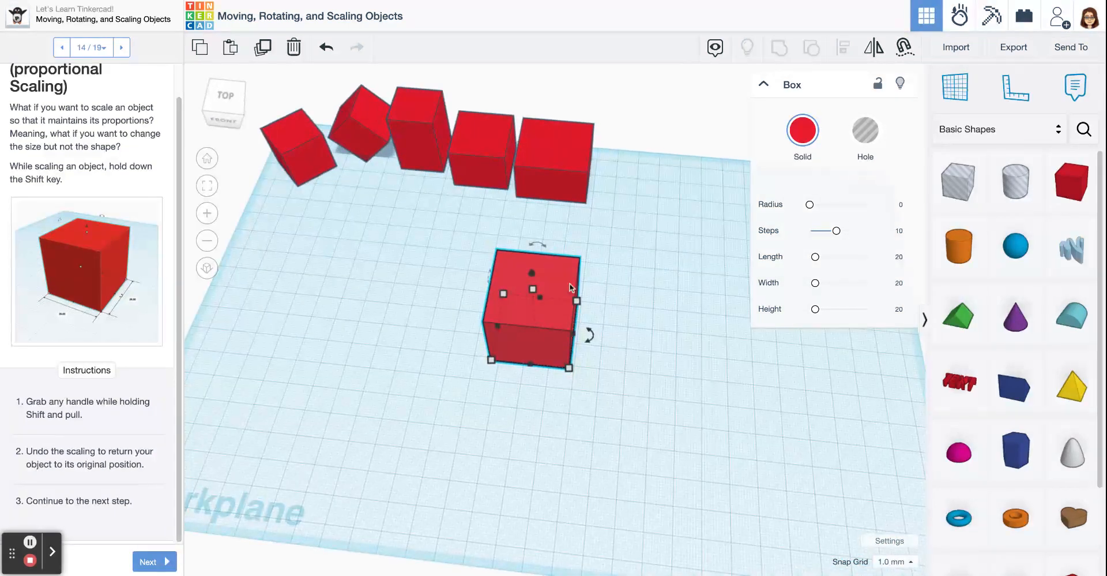
# Step: Move the proportionally scaled box to the end of the back row, place a new box on the hint outline, and continue to Scaling About the Center of an Object
pyautogui.moveTo(570, 288); pyautogui.dragTo(662, 137)
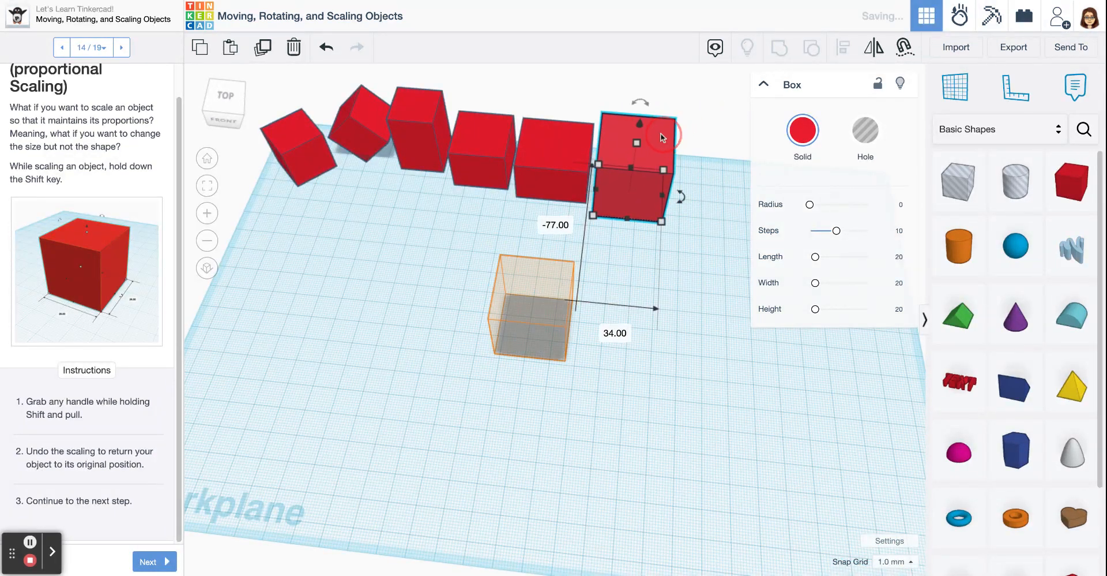
pyautogui.moveTo(1074, 184); pyautogui.dragTo(510, 348)
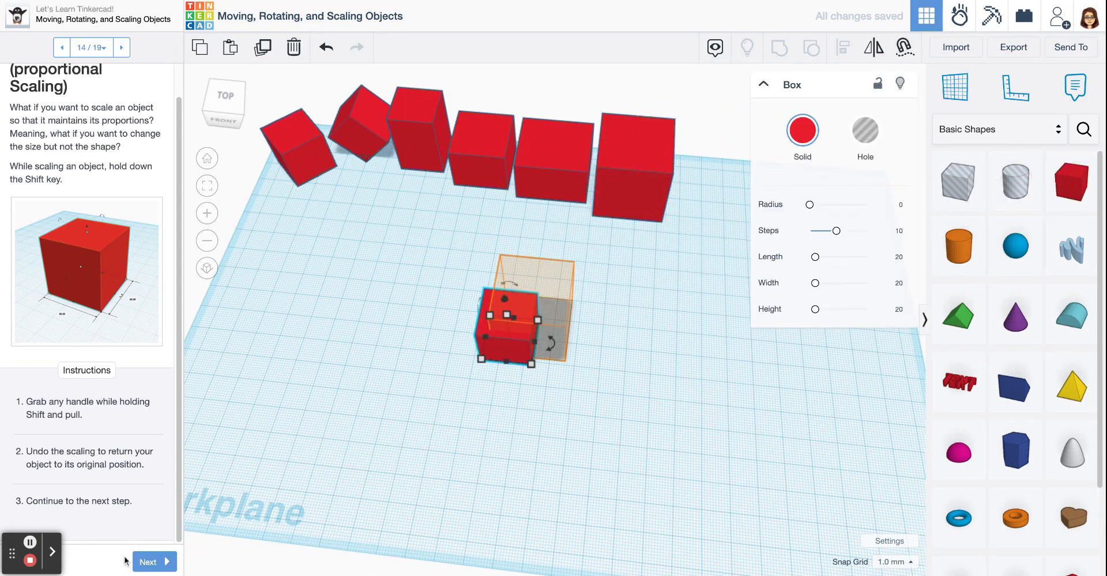
pyautogui.click(148, 561)
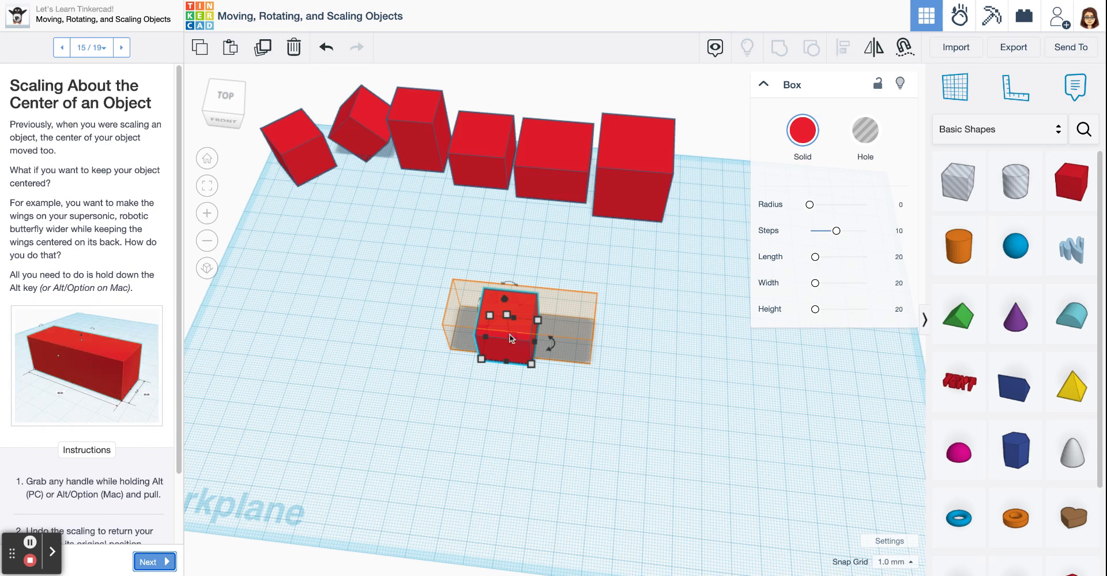
# Step: Stretch the new box along X about its center to match the length of the hint outline
pyautogui.scroll(-3, 177, 358)
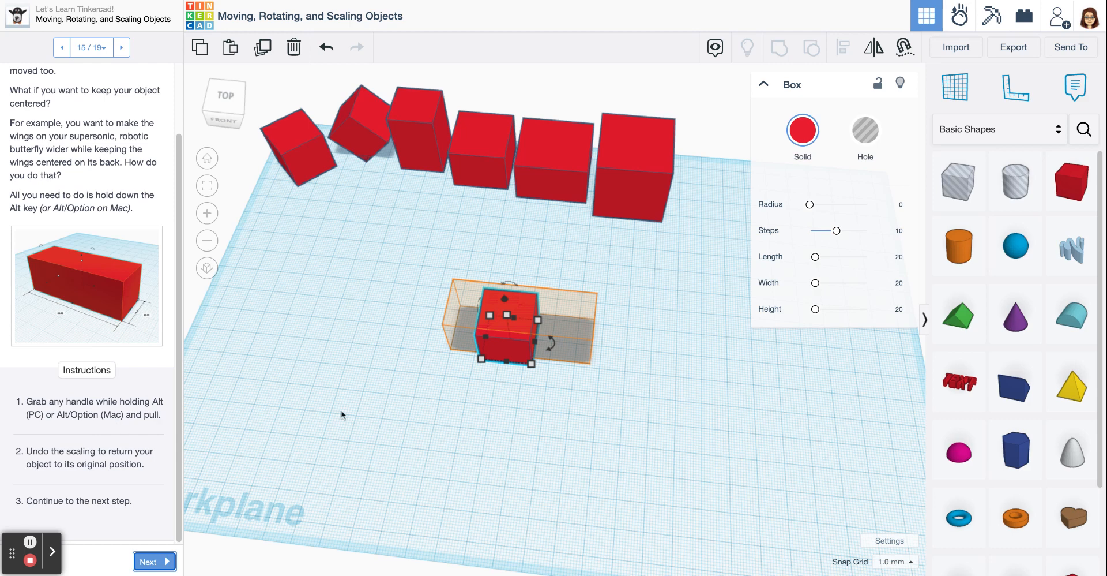
pyautogui.click(536, 346)
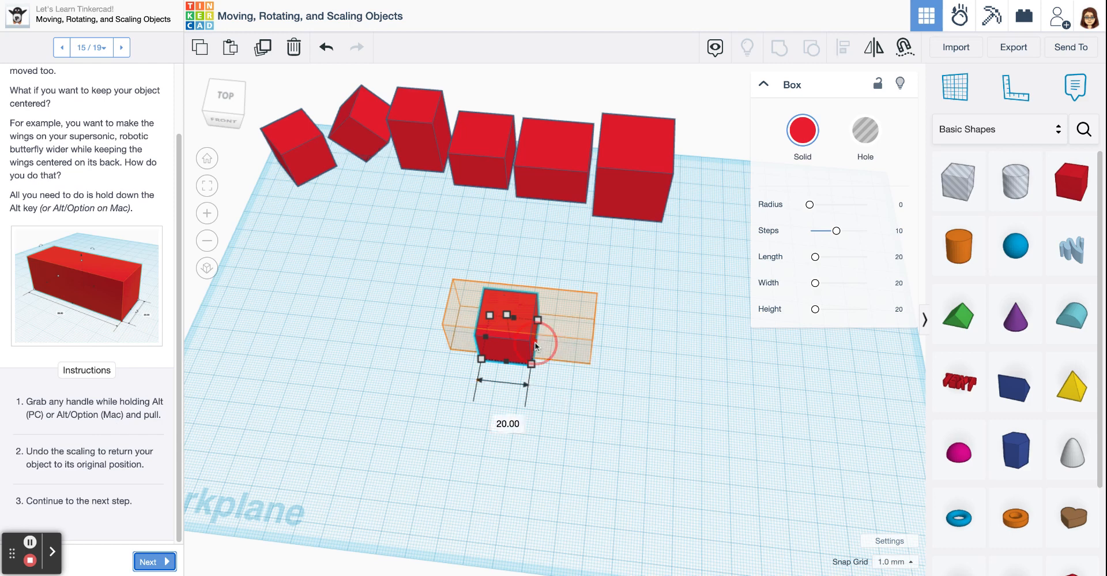
pyautogui.moveTo(535, 346)
pyautogui.keyDown('alt'); pyautogui.mouseDown()
pyautogui.moveTo(602, 340)
pyautogui.moveTo(545, 341)
pyautogui.mouseUp(); pyautogui.keyUp('alt')
# Step: With the stretched box moved in front of the back row, place a new box in the hint outline and continue to Proportional Scaling About the Center
pyautogui.click(1082, 184)
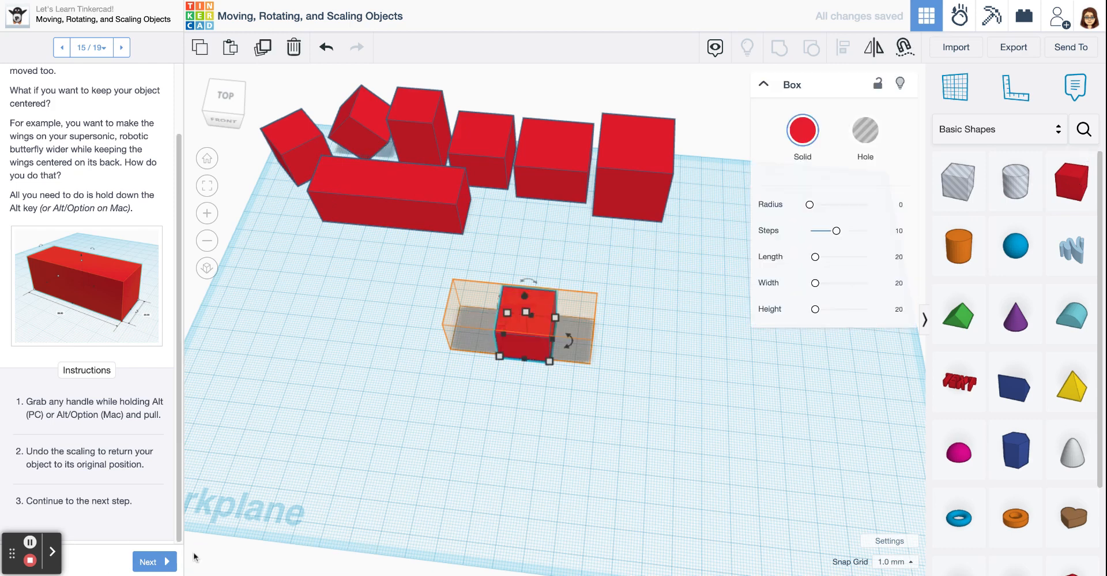
pyautogui.click(149, 562)
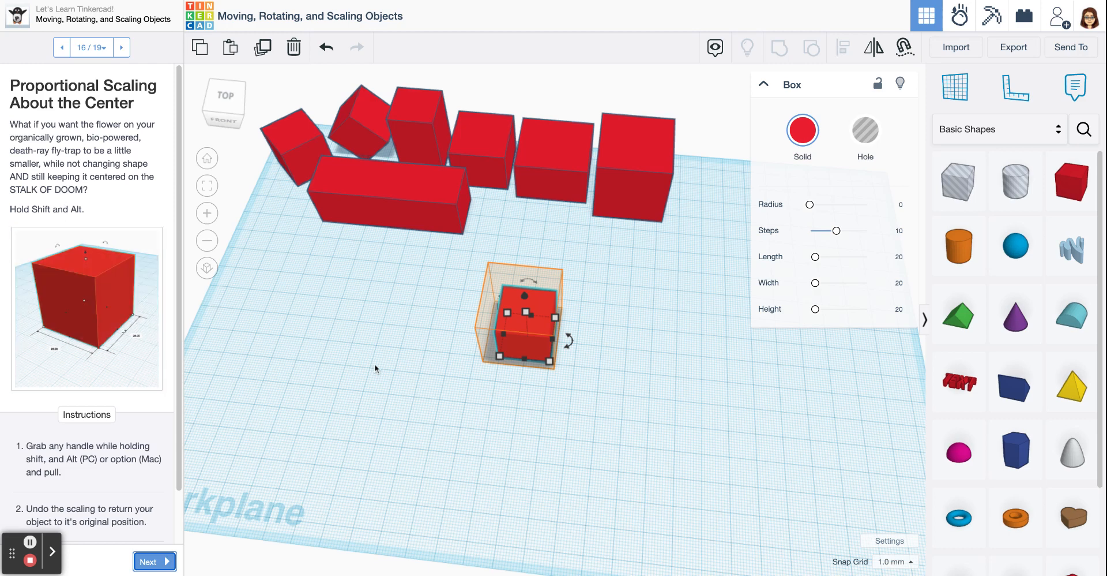
# Step: Scale the new box up proportionally about its center from its back-right base corner until it covers the hint outline
pyautogui.scroll(-1, 133, 462)
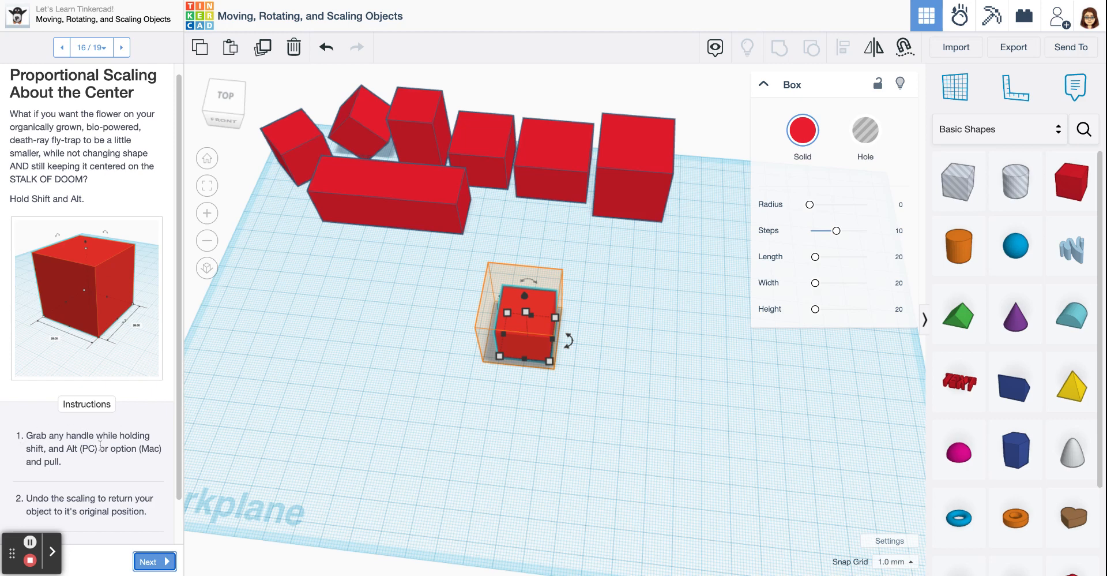
pyautogui.scroll(-1, 127, 454)
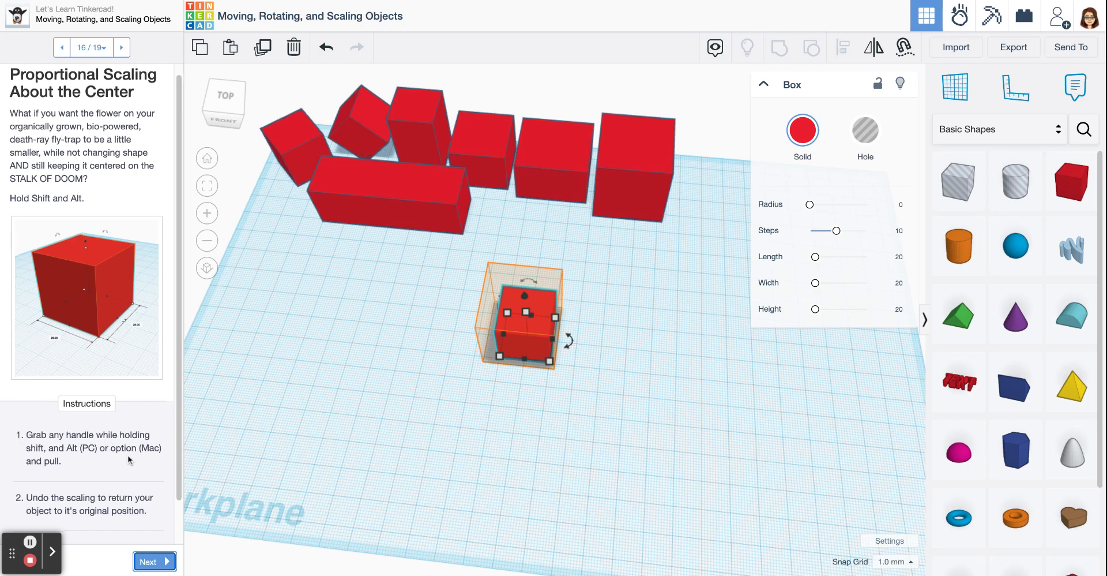
pyautogui.scroll(-1, 127, 455)
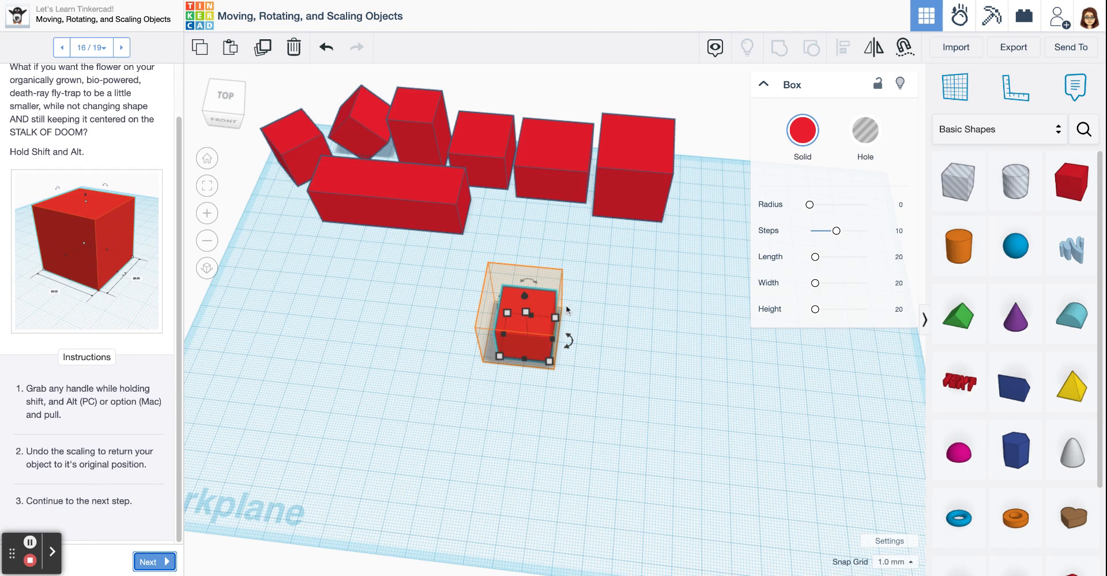
pyautogui.moveTo(558, 321)
pyautogui.keyDown('alt'); pyautogui.keyDown('shift'); pyautogui.mouseDown()
pyautogui.moveTo(545, 324)
pyautogui.moveTo(559, 311)
pyautogui.mouseUp(); pyautogui.keyUp('shift'); pyautogui.keyUp('alt')
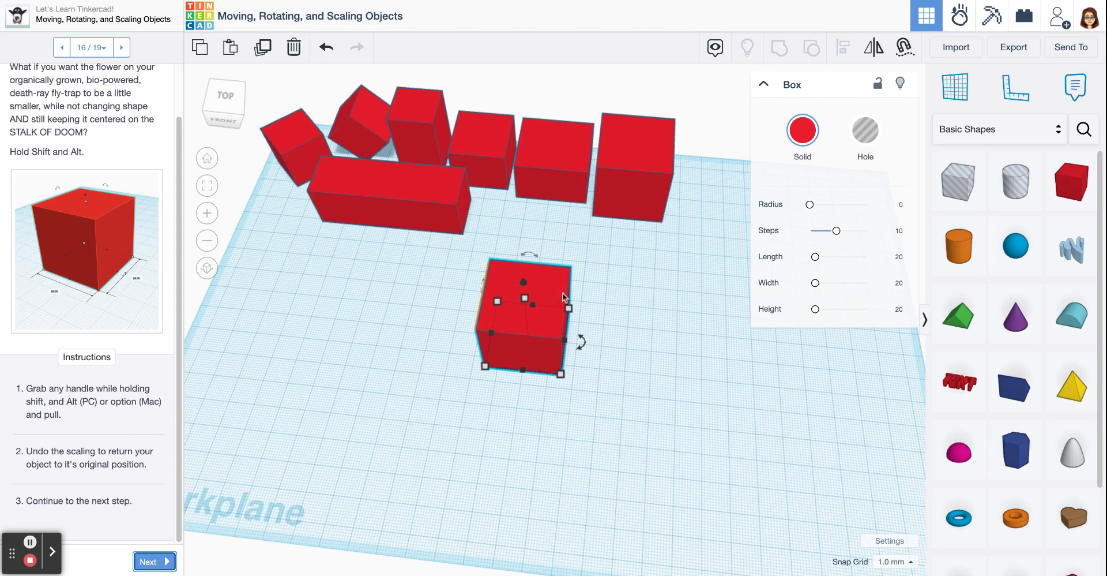
# Step: Move the center-scaled box to the end of the back row, place a new box by the hint outline, and continue to Scale + Rotation = Skew!
pyautogui.moveTo(552, 283); pyautogui.dragTo(754, 135)
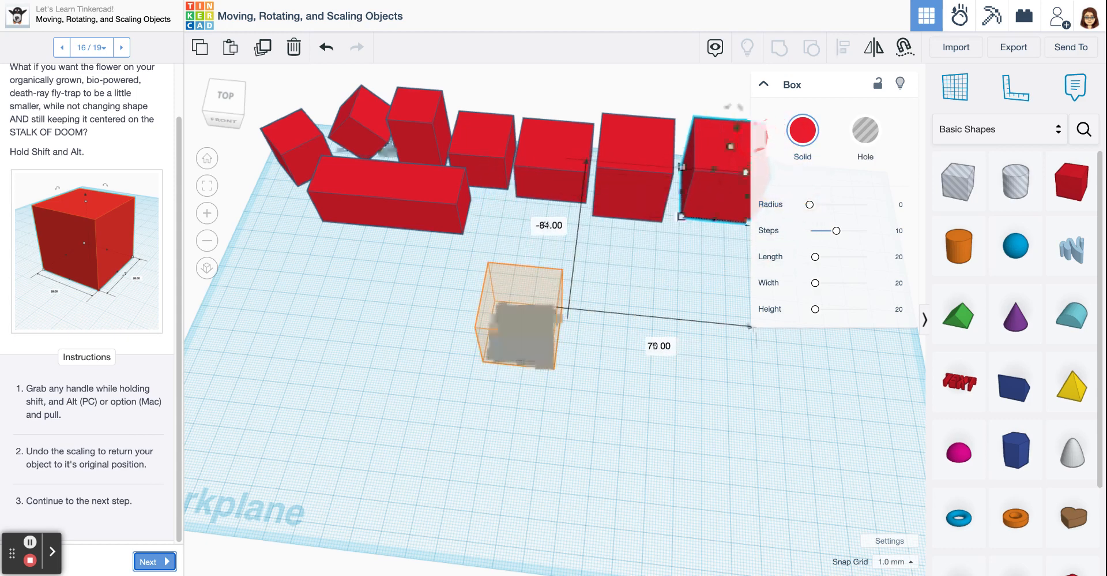
pyautogui.moveTo(1067, 184); pyautogui.dragTo(496, 369)
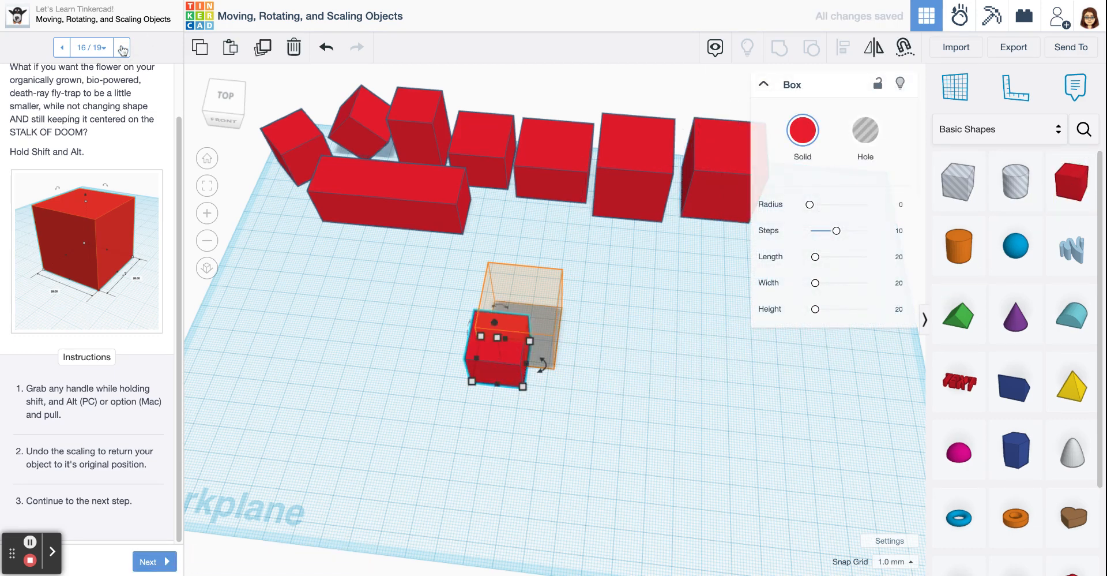
pyautogui.click(155, 562)
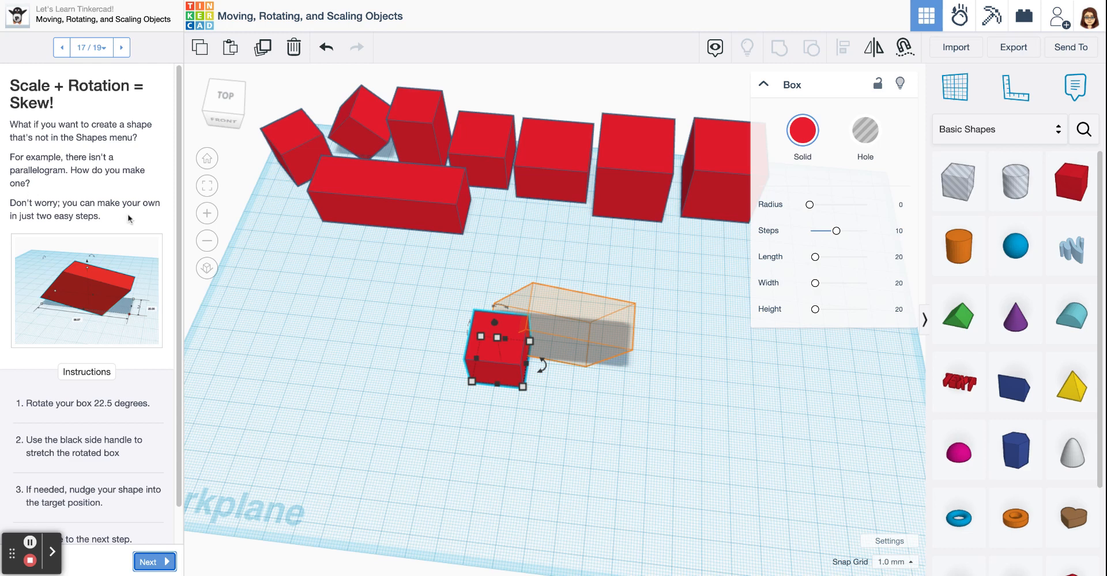
# Step: Rotate the new box 22.5° clockwise as seen from the front, undoing a first rotation of about 45°
pyautogui.scroll(-1, 141, 323)
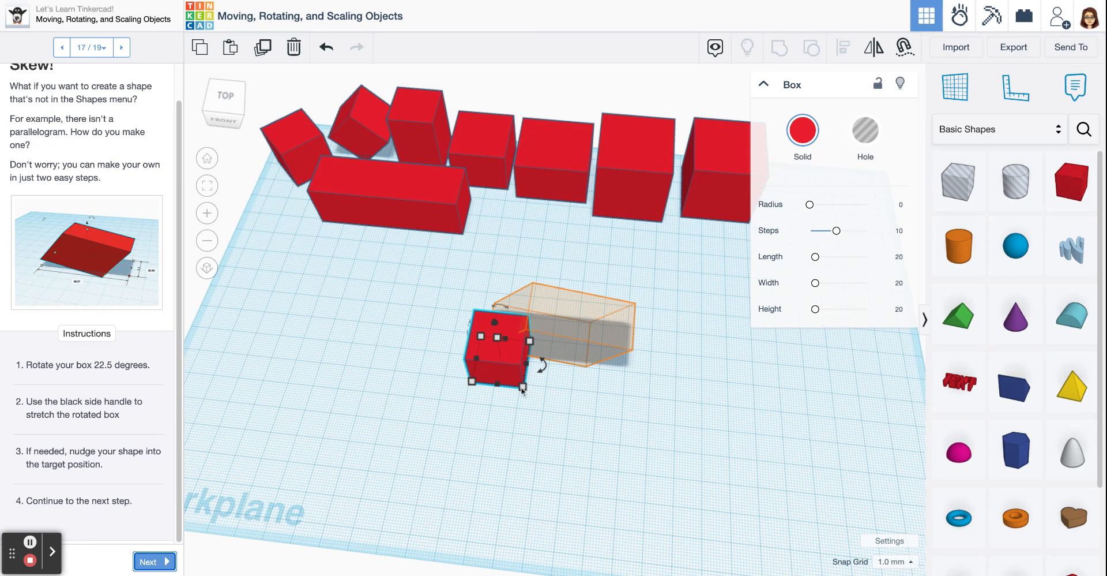
pyautogui.moveTo(537, 458); pyautogui.dragTo(563, 378, button='right')
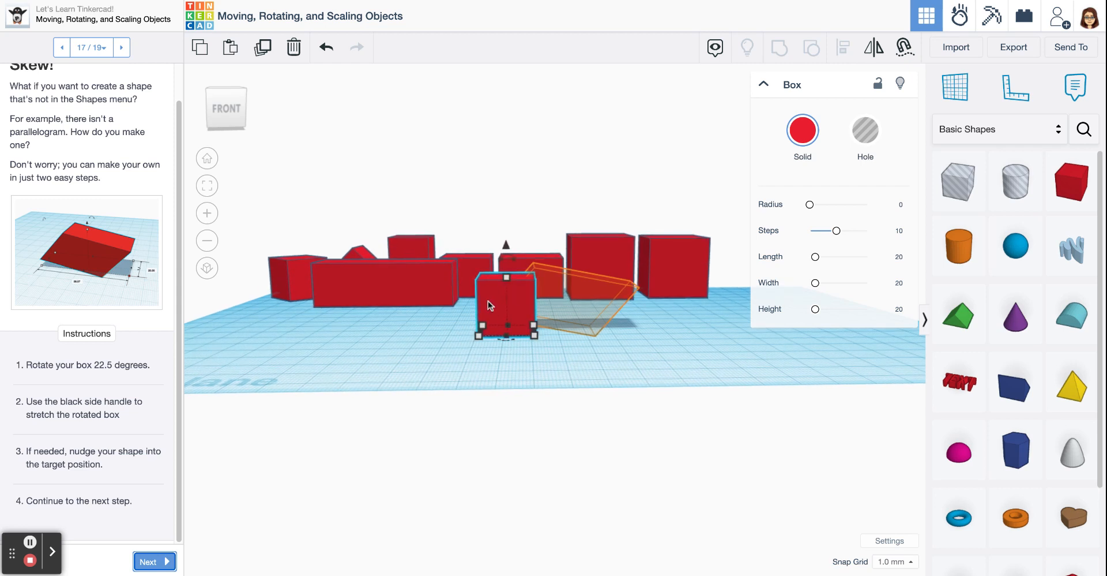
pyautogui.click(221, 109)
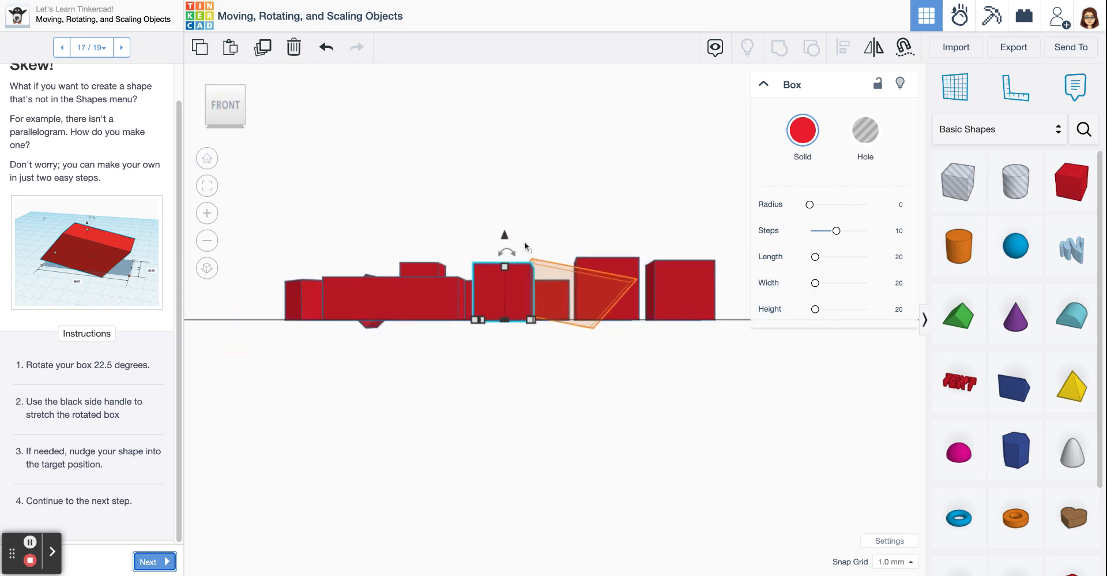
pyautogui.moveTo(512, 255)
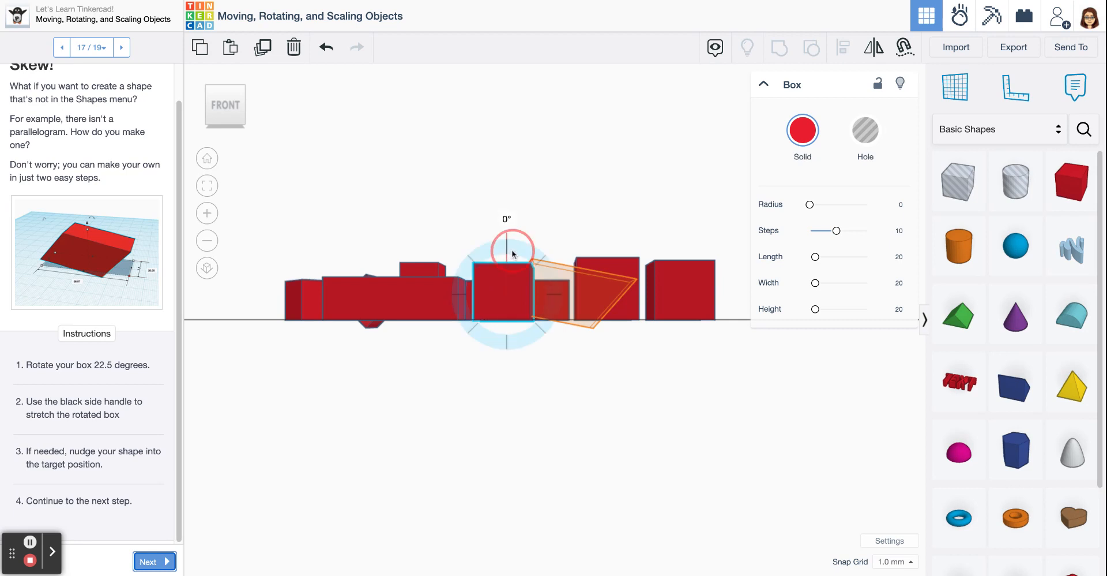
pyautogui.moveTo(512, 250); pyautogui.dragTo(531, 256)
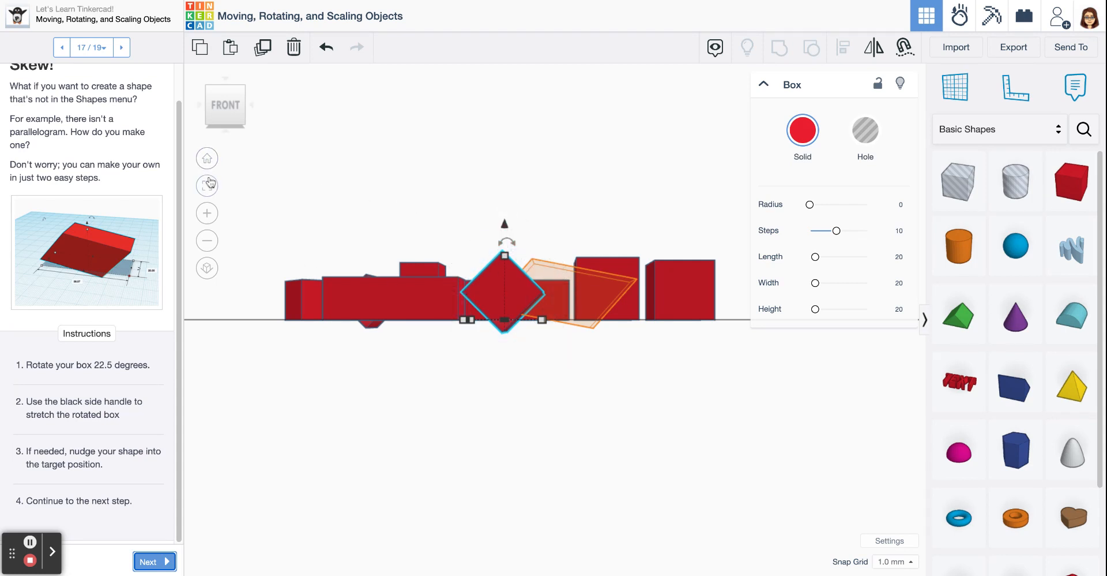
pyautogui.click(325, 48)
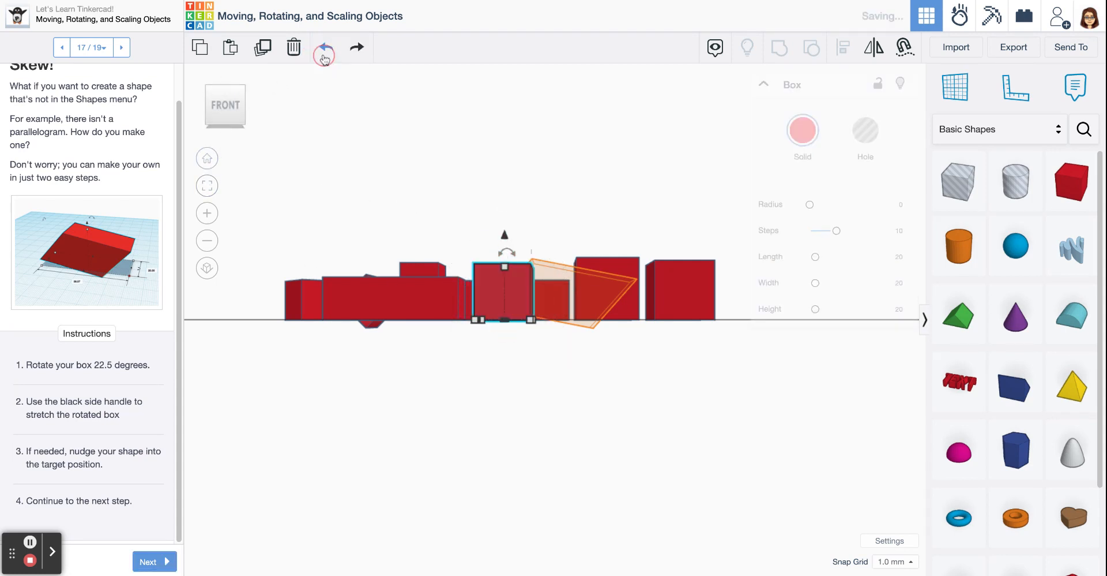
pyautogui.moveTo(513, 251); pyautogui.dragTo(523, 262)
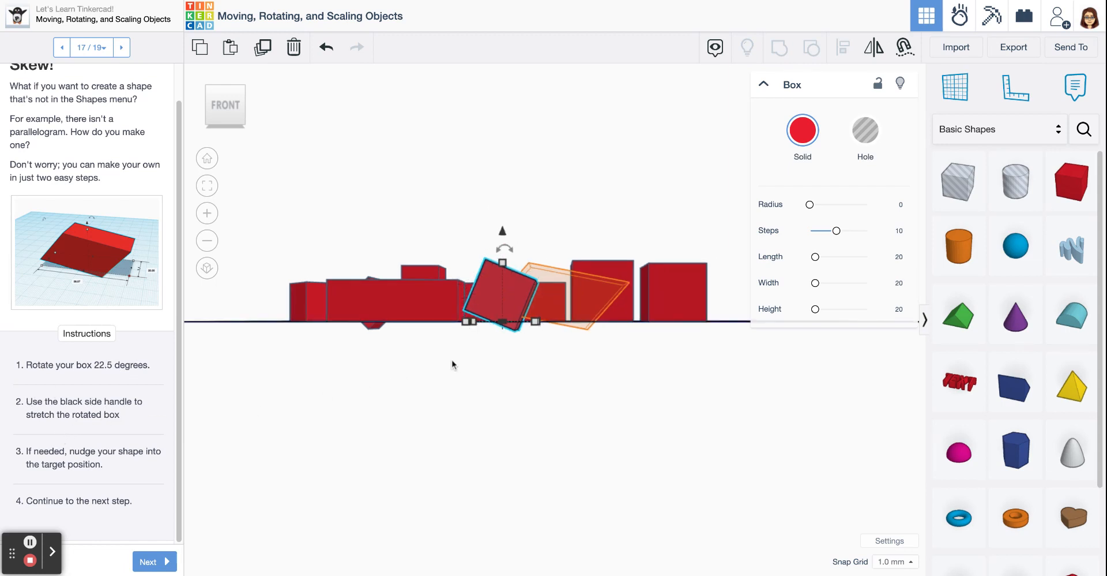
# Step: Stretch the rotated box along X from its side handle into a skewed block and move it onto the hint outline
pyautogui.moveTo(482, 348); pyautogui.dragTo(487, 311, button='right')
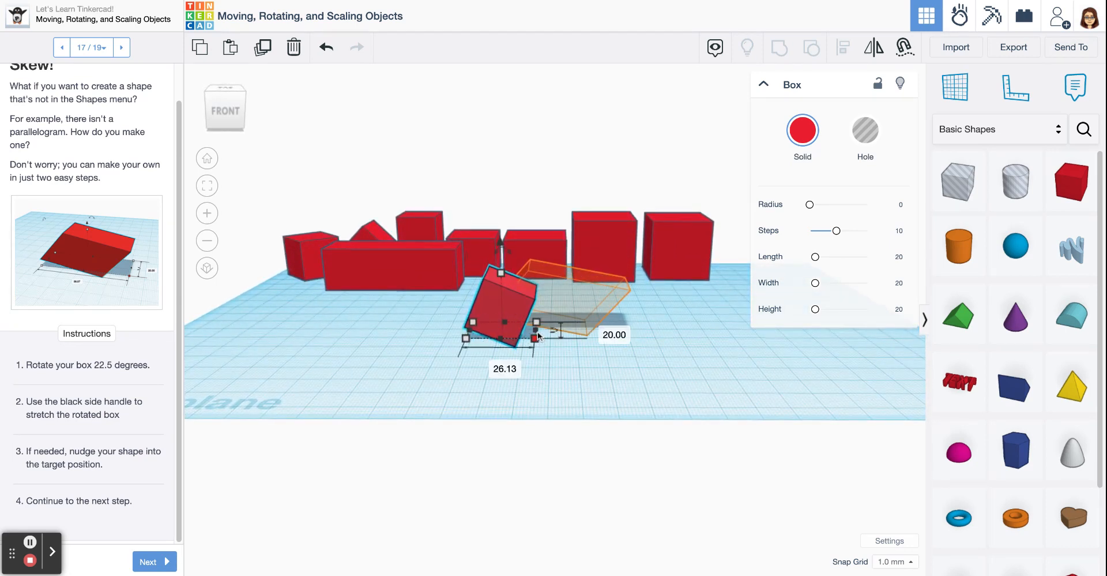
pyautogui.moveTo(536, 331); pyautogui.dragTo(567, 314)
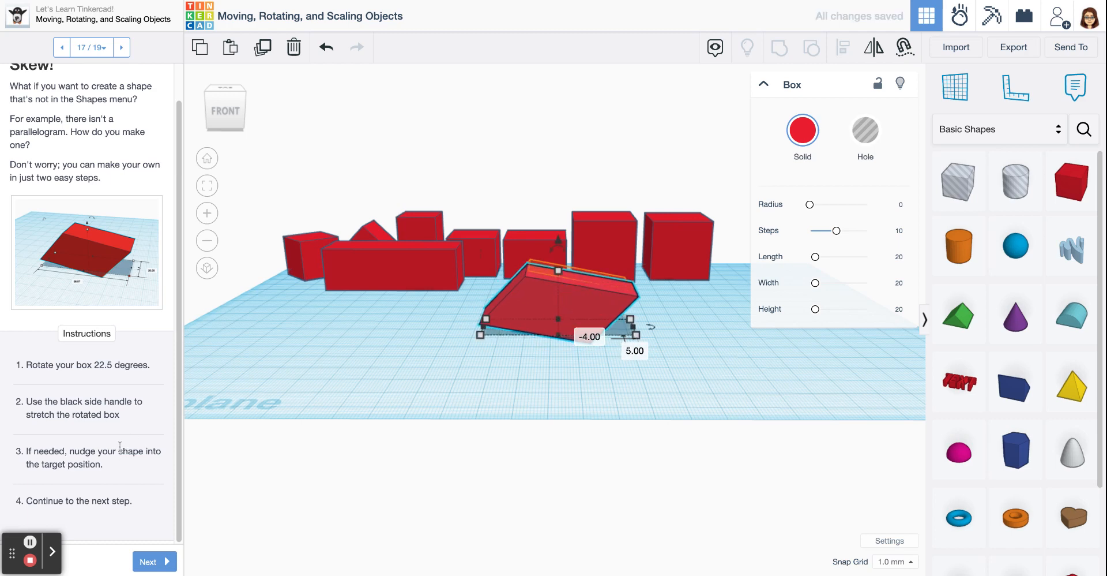
pyautogui.moveTo(661, 335); pyautogui.dragTo(670, 411, button='right')
pyautogui.moveTo(576, 333)
pyautogui.mouseDown()
pyautogui.moveTo(574, 404)
pyautogui.moveTo(575, 317)
pyautogui.mouseUp()
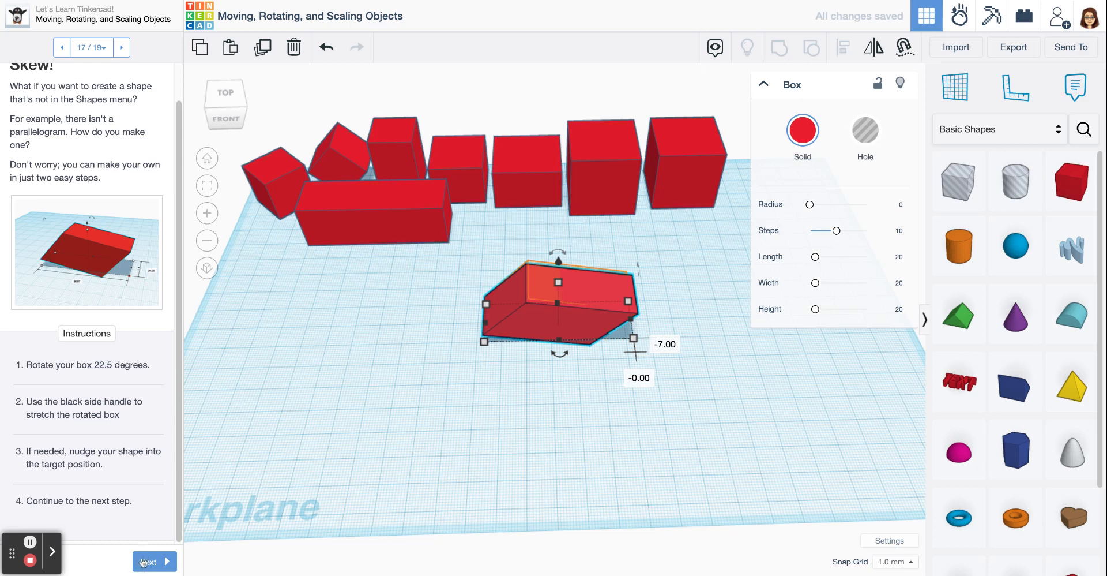
# Step: Continue to Deleting an Object, move the skewed block toward the back row, and try deleting it before undoing the deletion
pyautogui.click(144, 561)
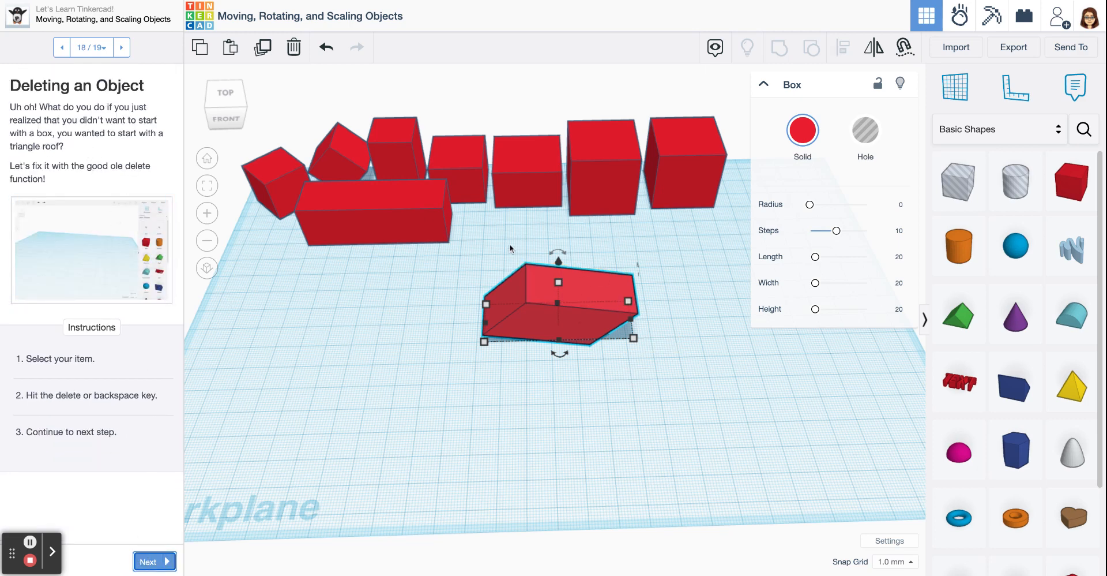
pyautogui.moveTo(586, 286)
pyautogui.mouseDown()
pyautogui.moveTo(569, 214)
pyautogui.moveTo(574, 286)
pyautogui.mouseUp()
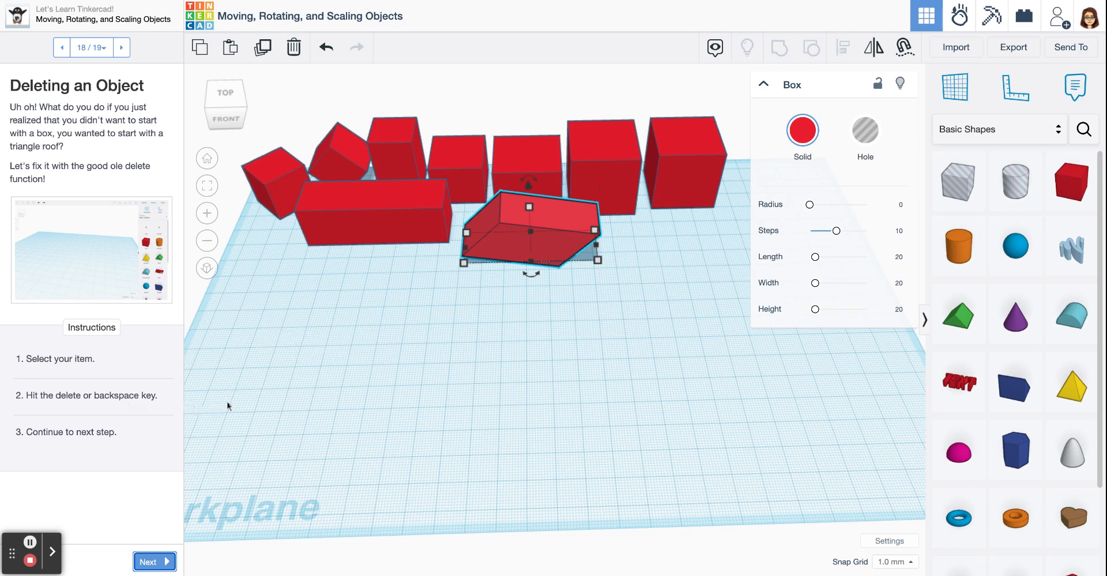
pyautogui.press('Delete')
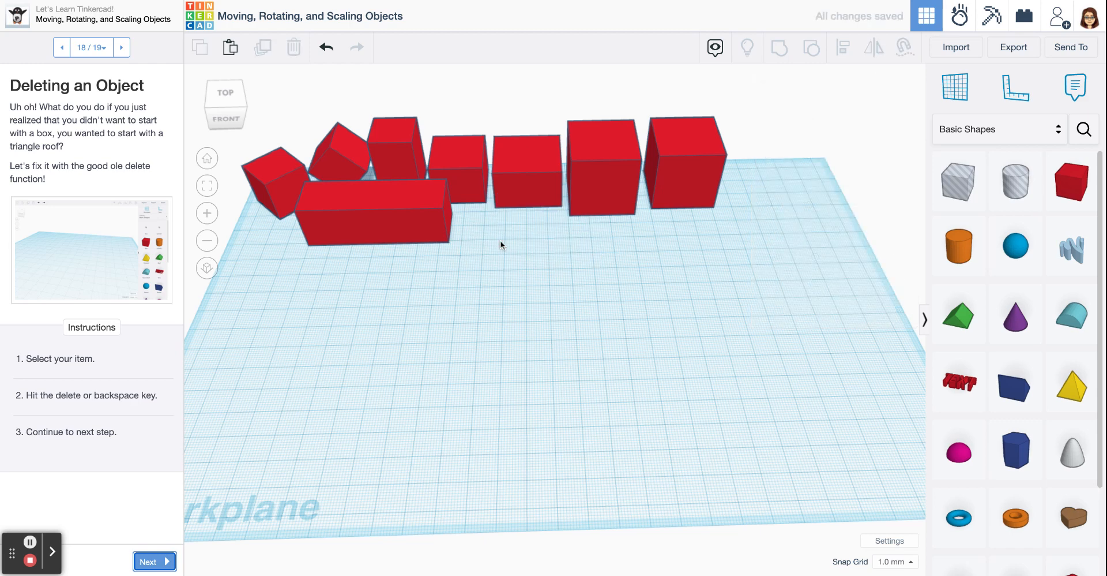
pyautogui.click(328, 51)
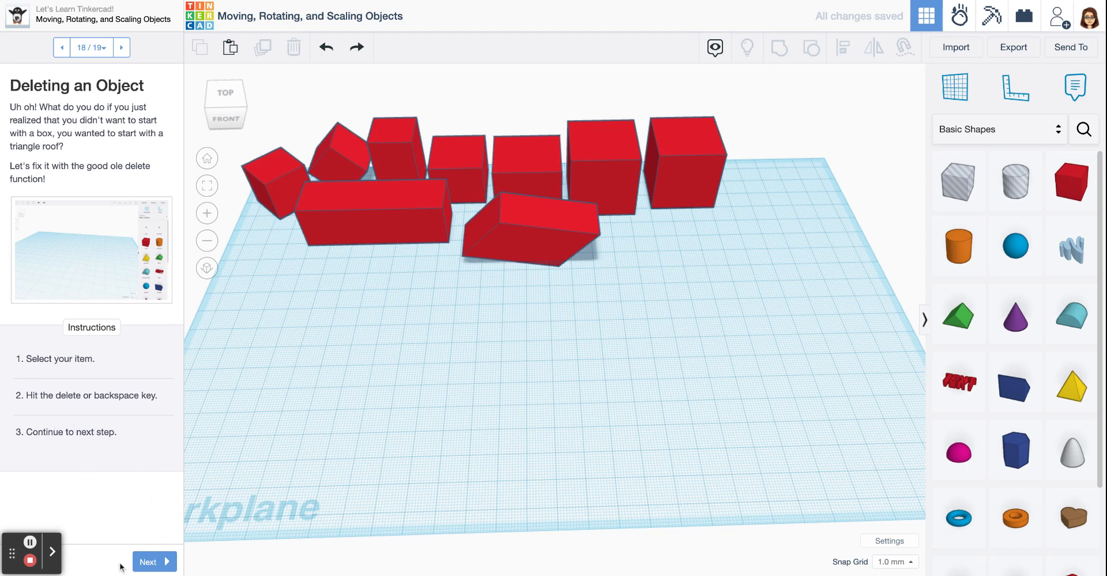
# Step: Continue to the last page of the lesson and mark the lesson as done
pyautogui.click(150, 561)
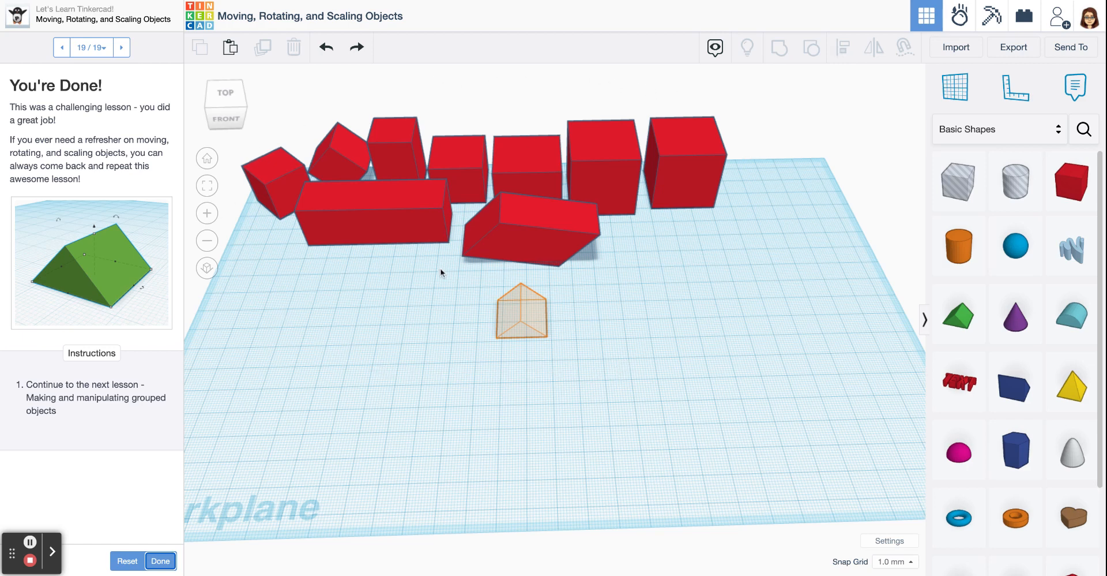
pyautogui.click(161, 562)
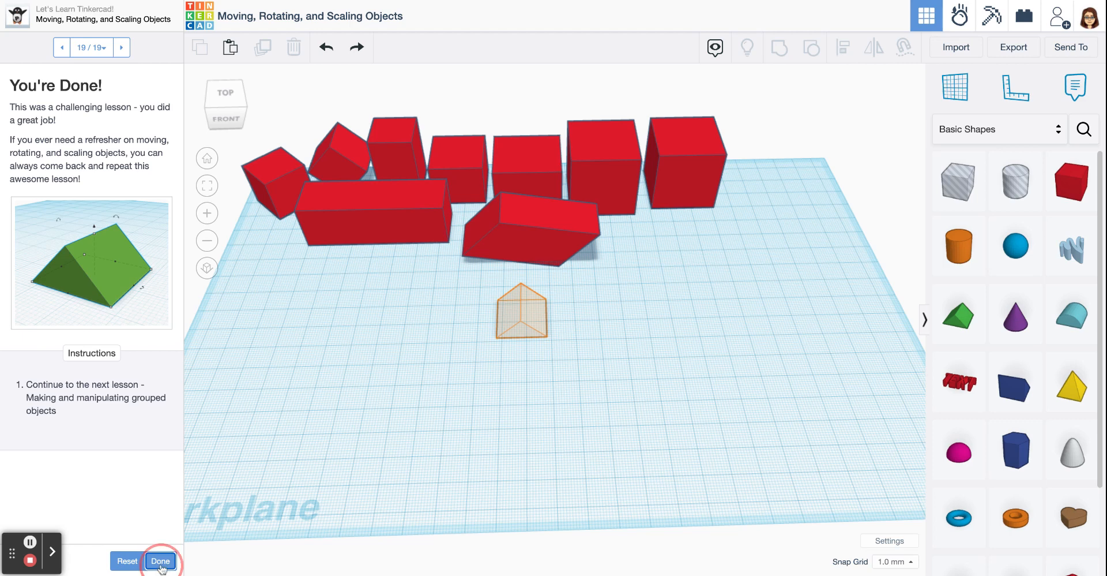